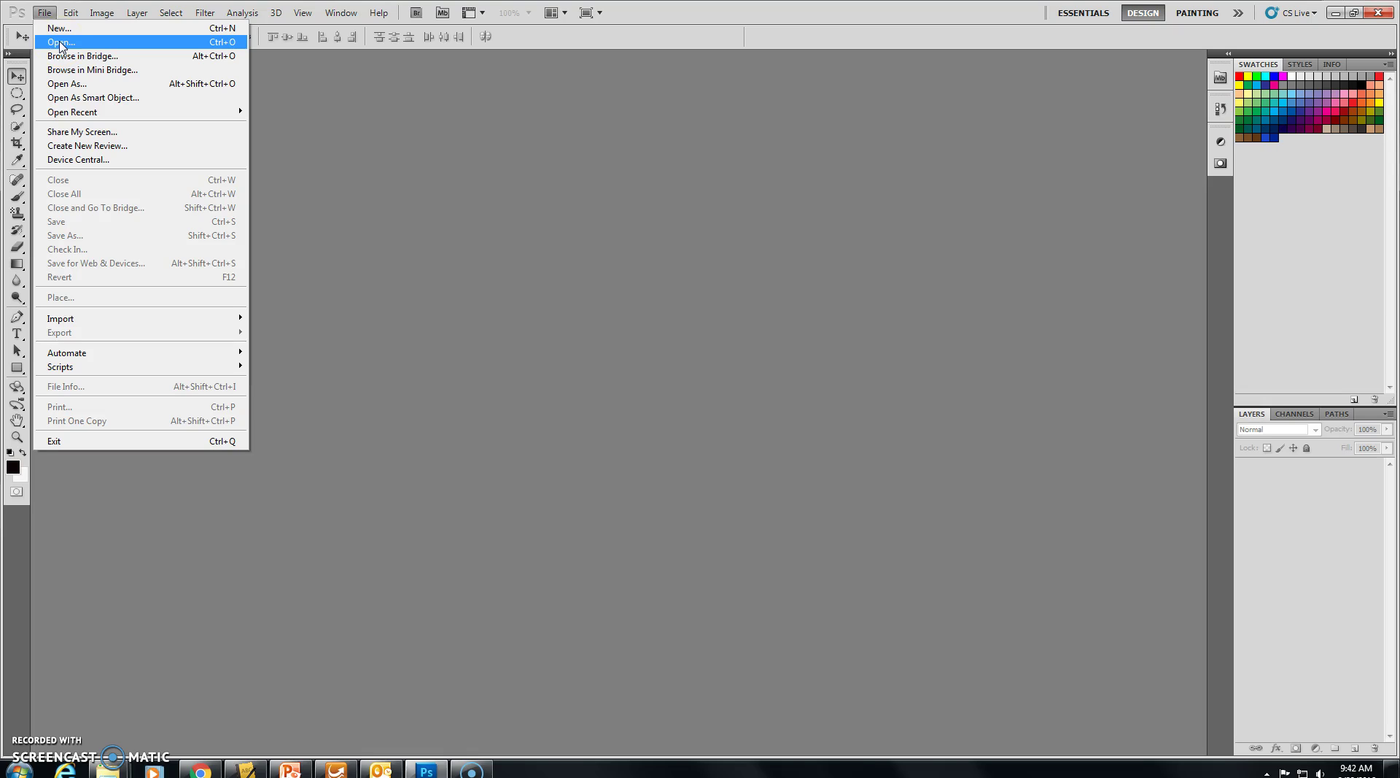
# - Open Phonebooth-original from the Phonebooth folder
pyautogui.click(43, 13)
pyautogui.click(43, 12)
pyautogui.click(56, 45)
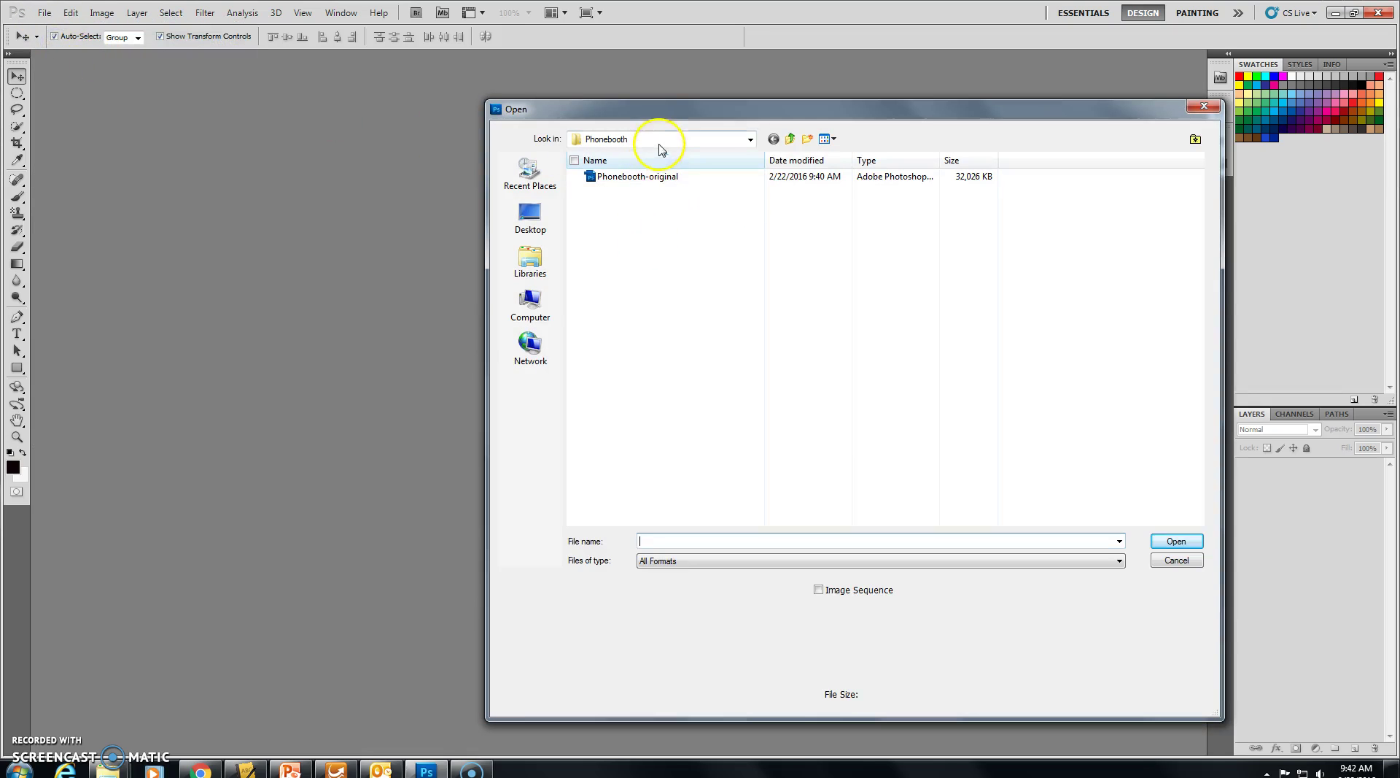
pyautogui.click(682, 139)
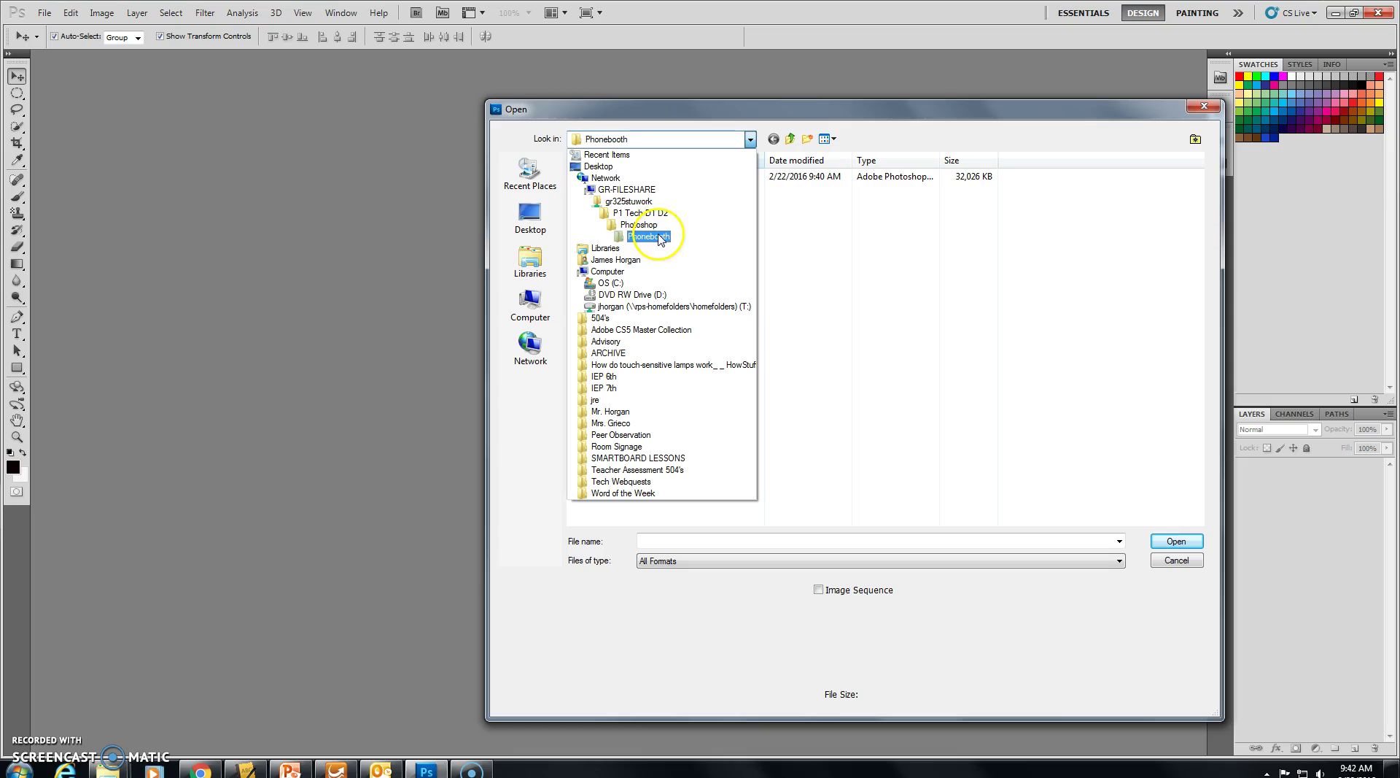
pyautogui.click(660, 237)
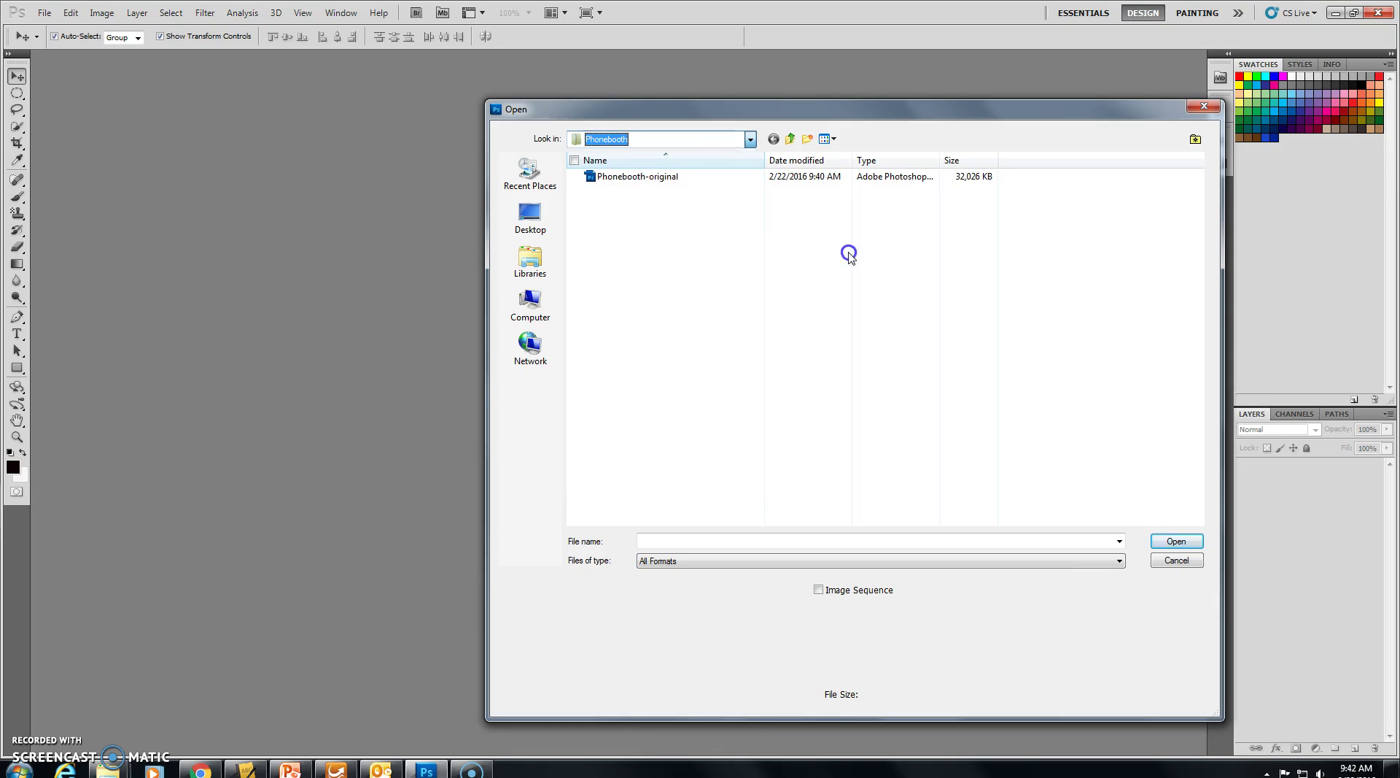
pyautogui.click(660, 181)
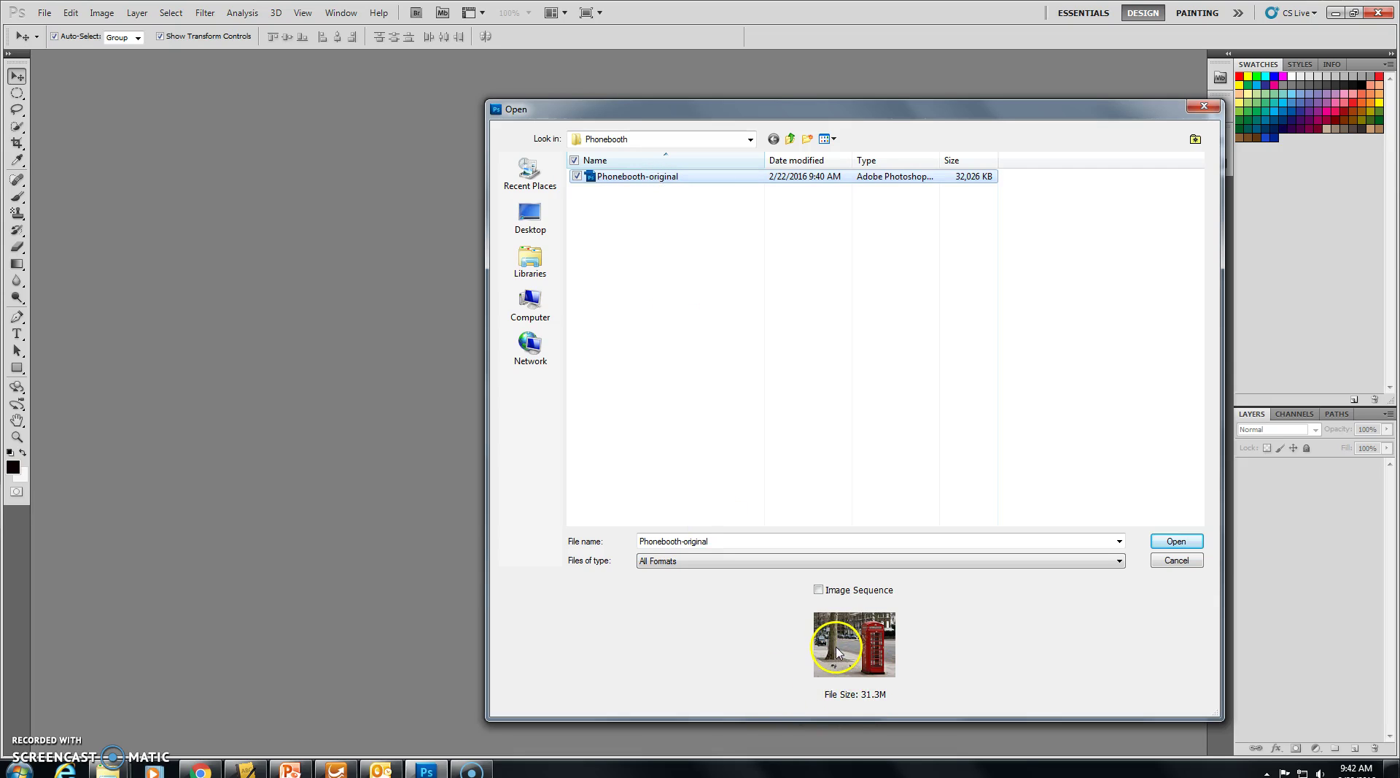
pyautogui.click(1153, 540)
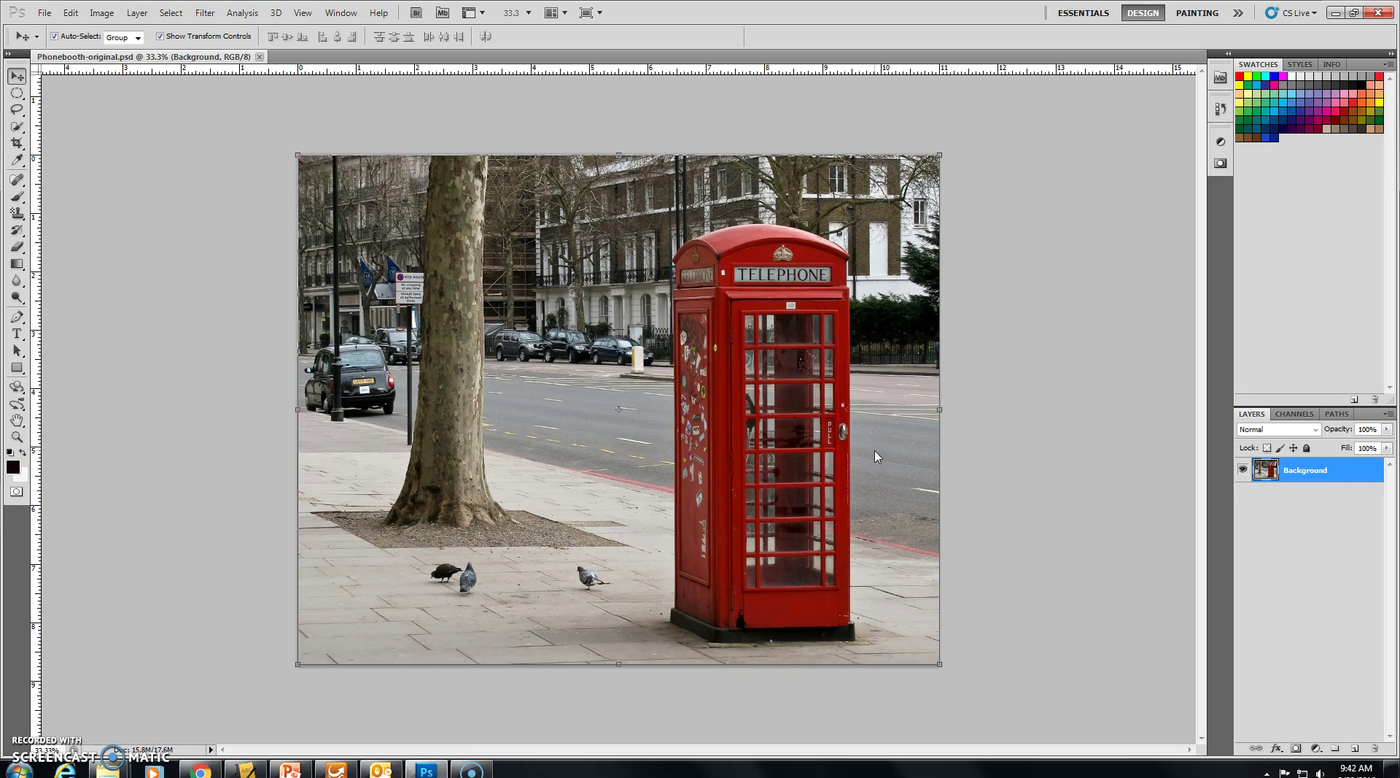
pyautogui.click(792, 469)
pyautogui.click(100, 13)
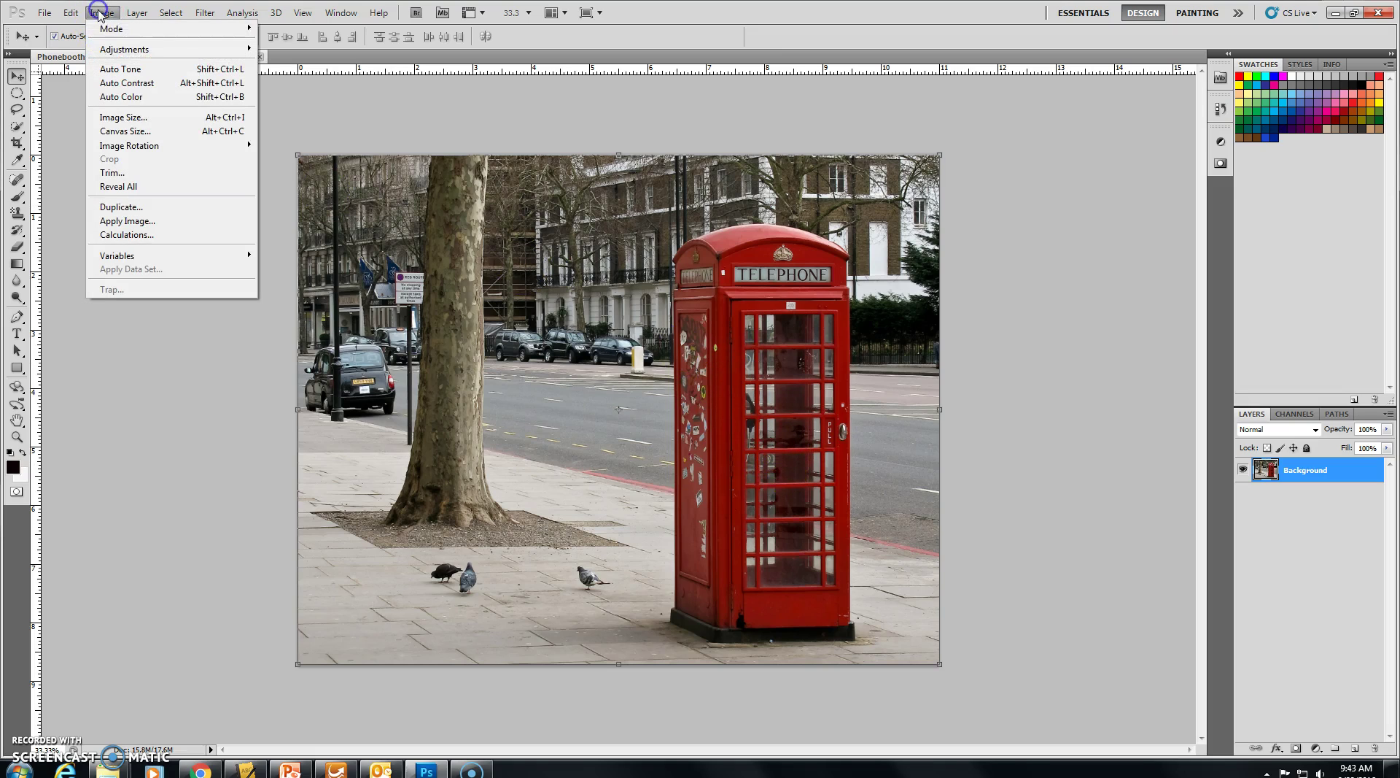
pyautogui.click(153, 117)
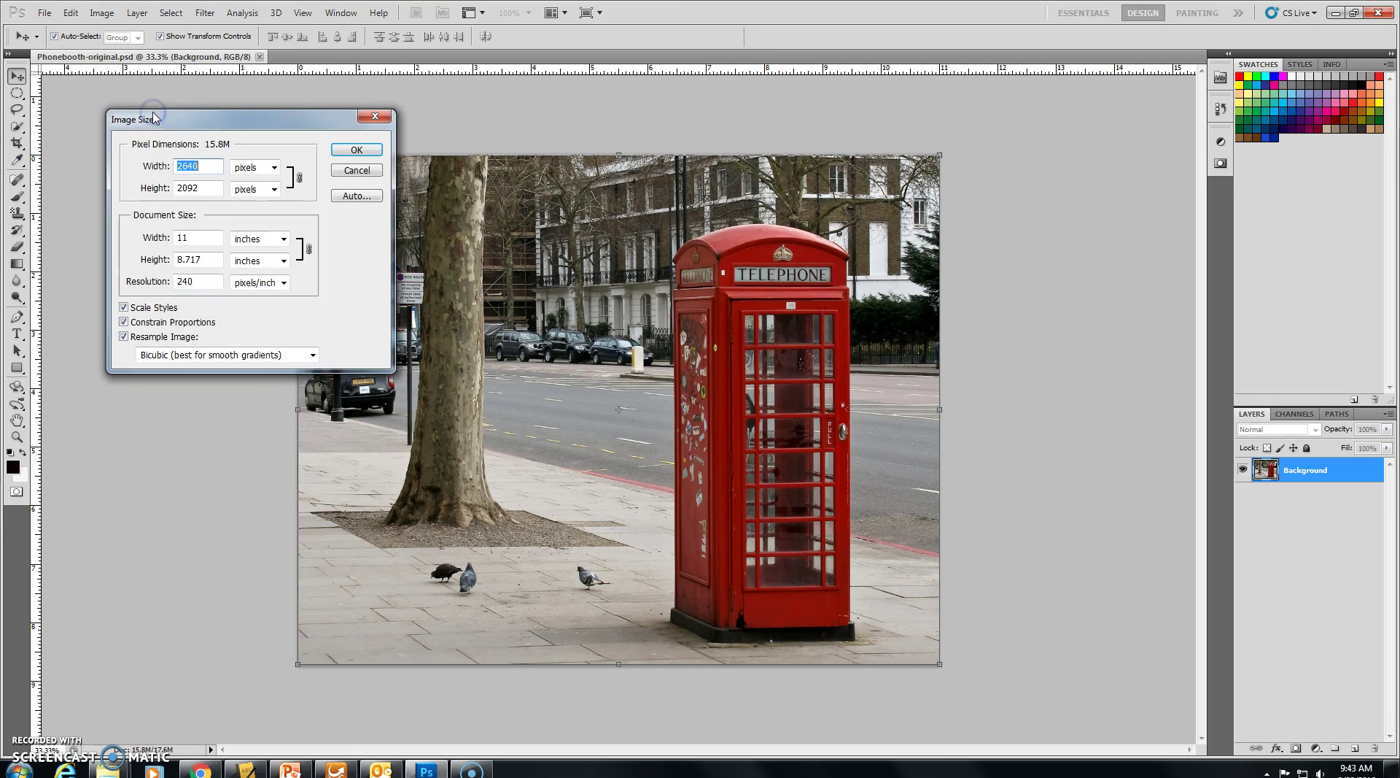
pyautogui.click(194, 237)
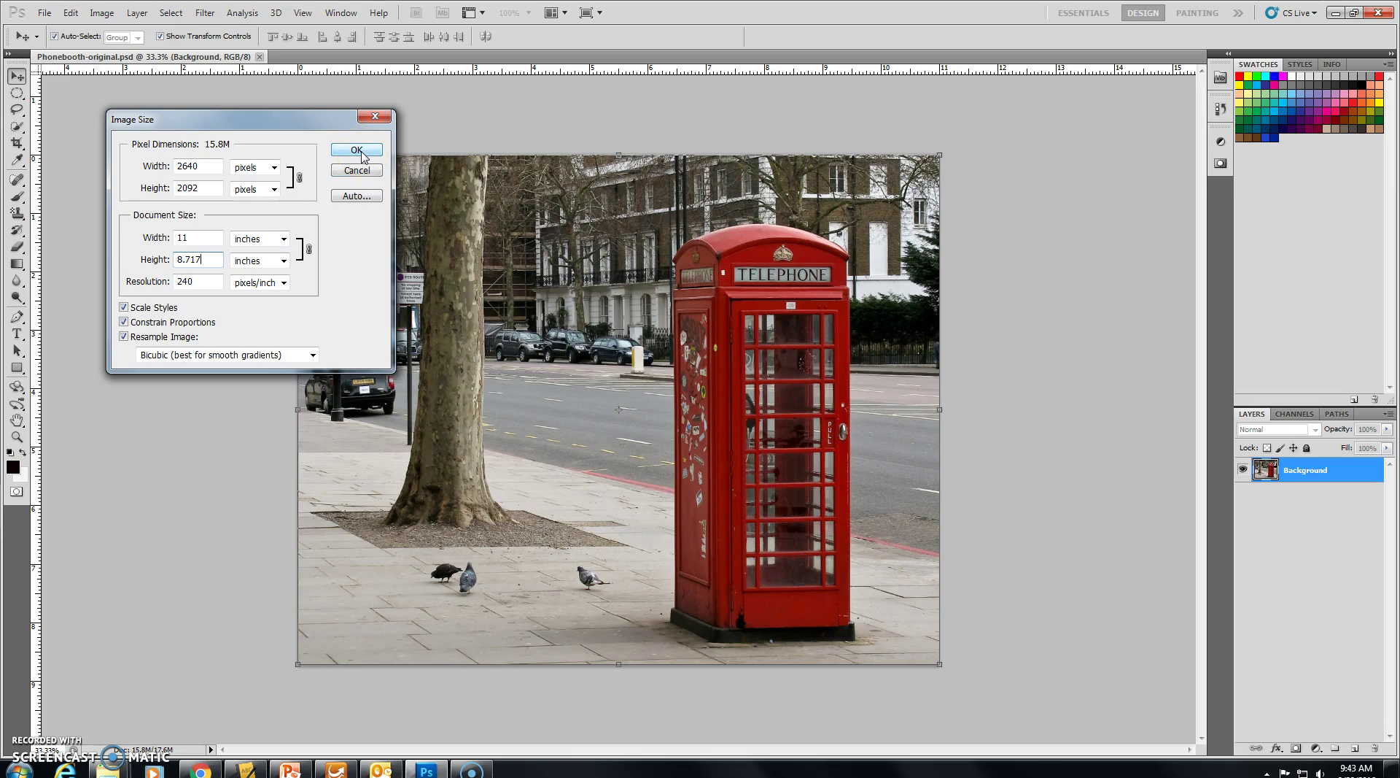
pyautogui.click(360, 151)
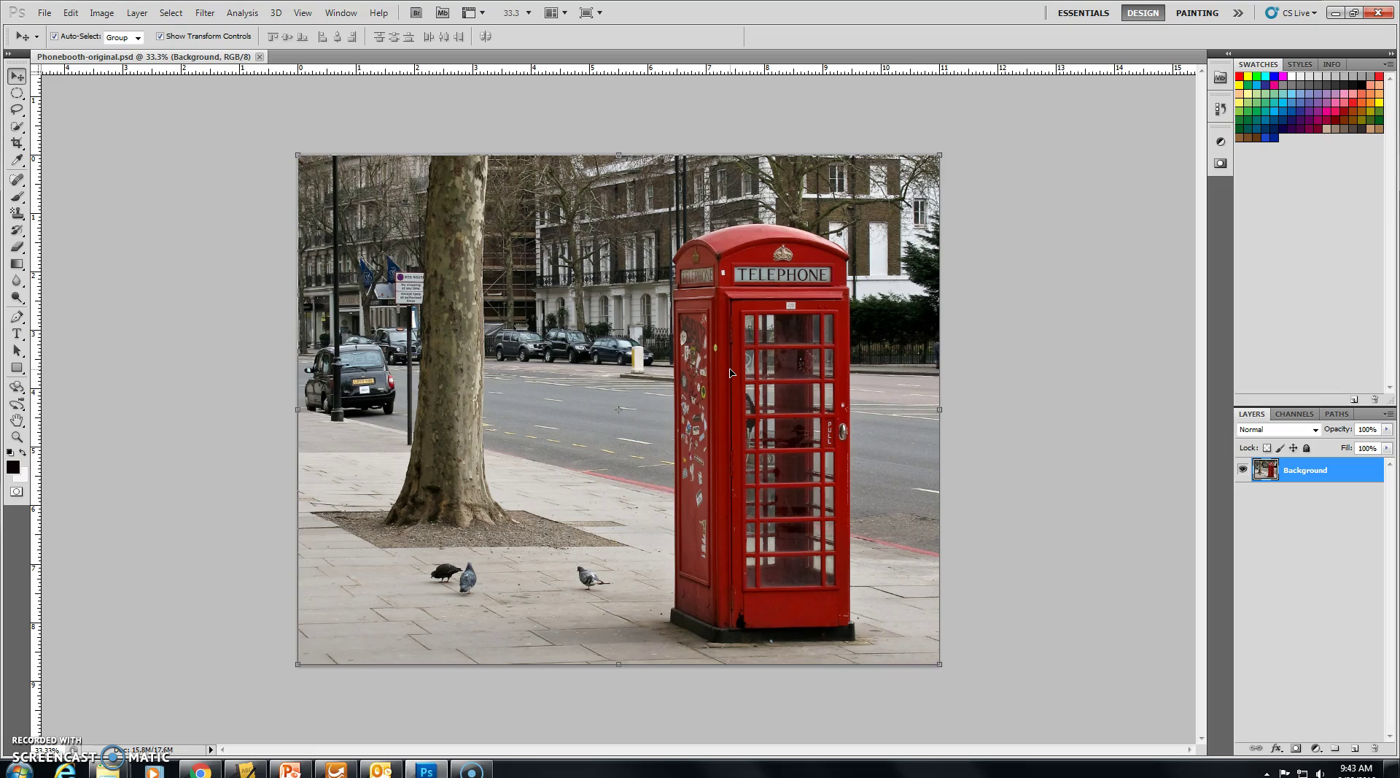
pyautogui.click(712, 358)
# - Switch to the Quick Selection tool
pyautogui.click(210, 181)
pyautogui.click(18, 127)
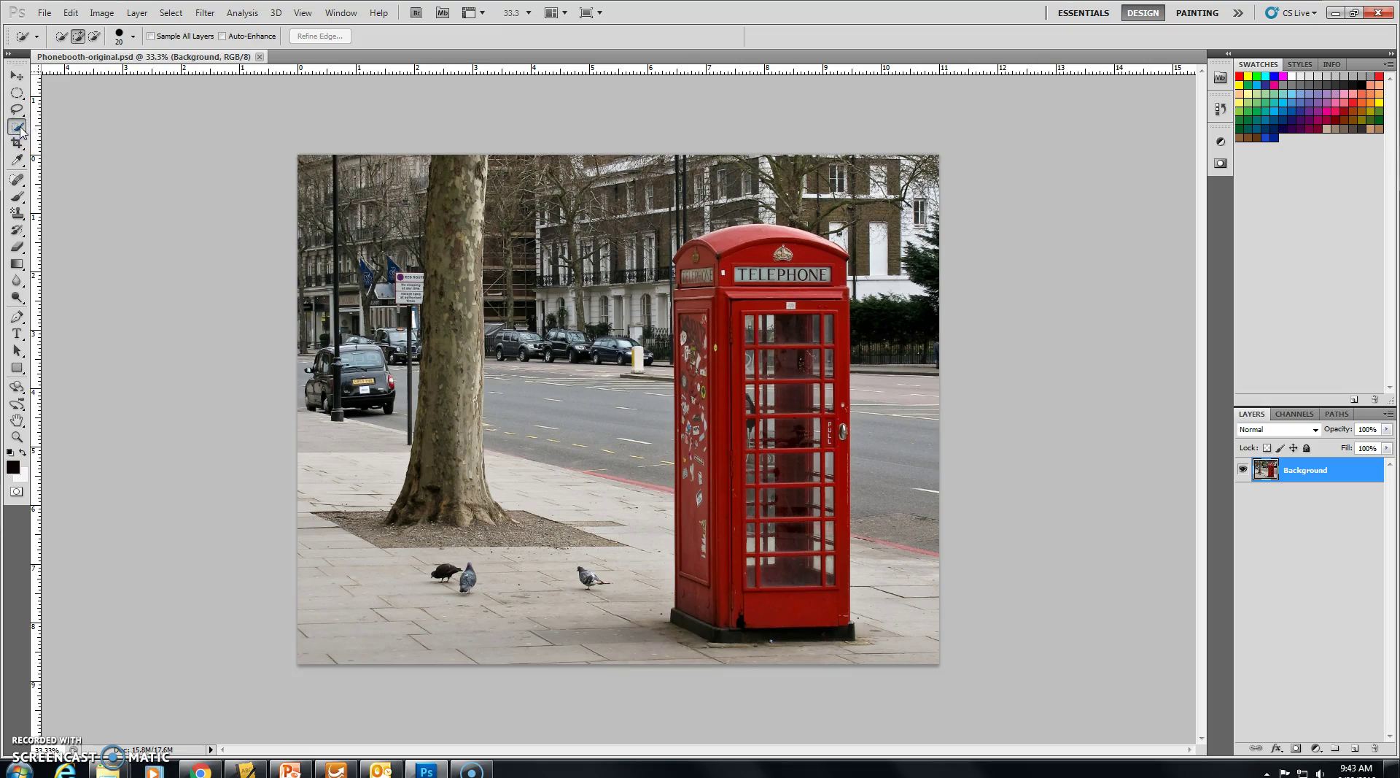
pyautogui.rightClick(447, 289)
pyautogui.rightClick(451, 278)
pyautogui.click(18, 126)
# - Set the Quick Selection brush size to 35 px
pyautogui.click(132, 38)
pyautogui.click(113, 74)
pyautogui.click(77, 74)
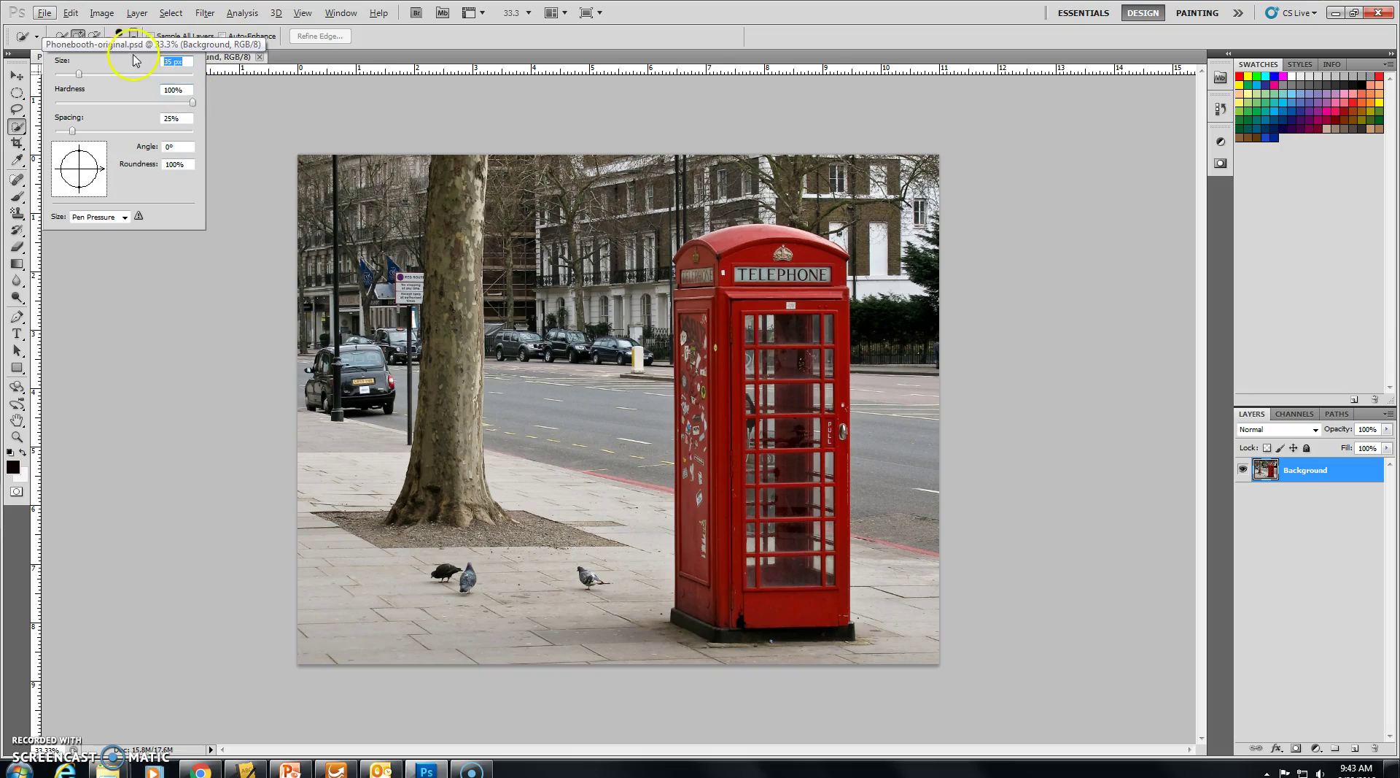
pyautogui.click(79, 35)
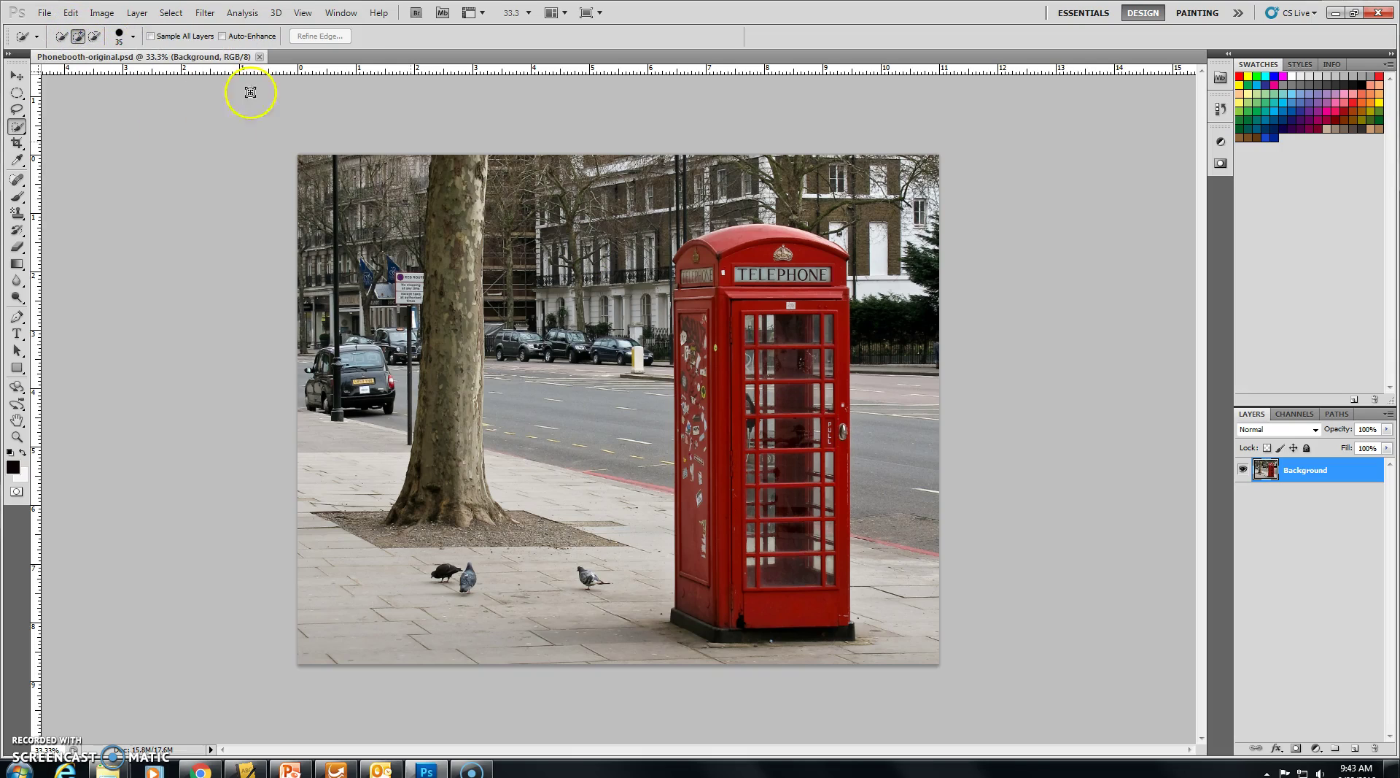
pyautogui.scroll(2, 804, 270)
pyautogui.click(811, 251)
# - Select the booth's domed roof and TELEPHONE sign, then switch to subtracting with Alt
pyautogui.scroll(-1, 811, 251)
pyautogui.scroll(-1, 811, 251)
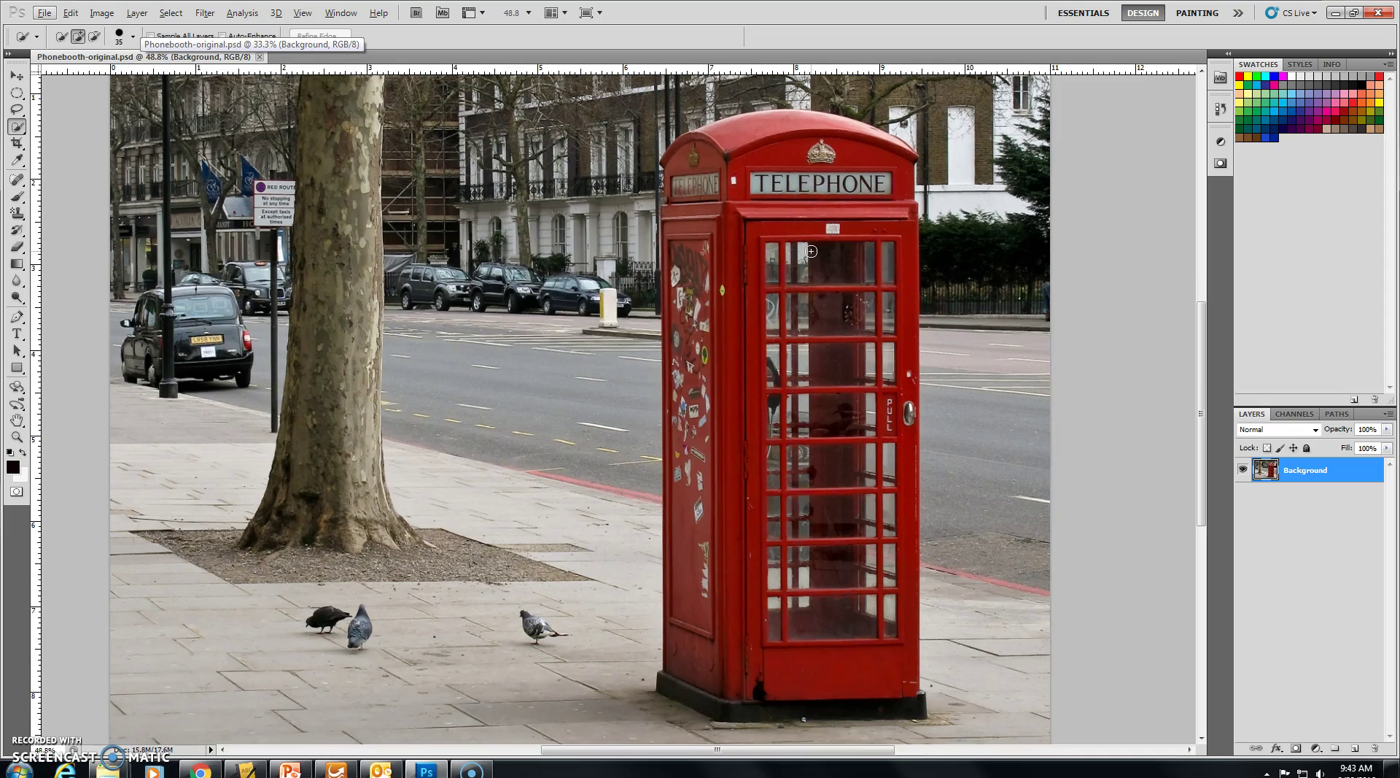
pyautogui.scroll(1, 811, 251)
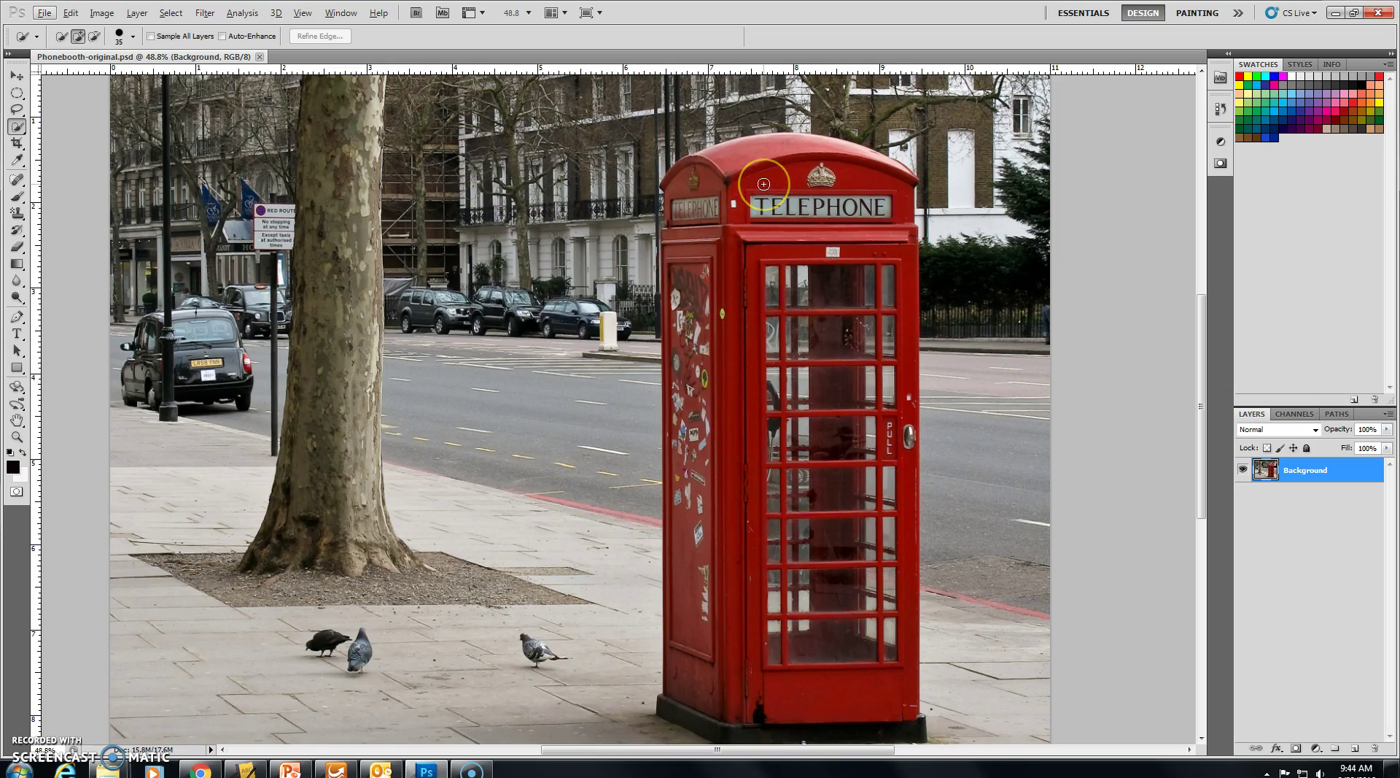
pyautogui.moveTo(734, 156); pyautogui.dragTo(699, 211)
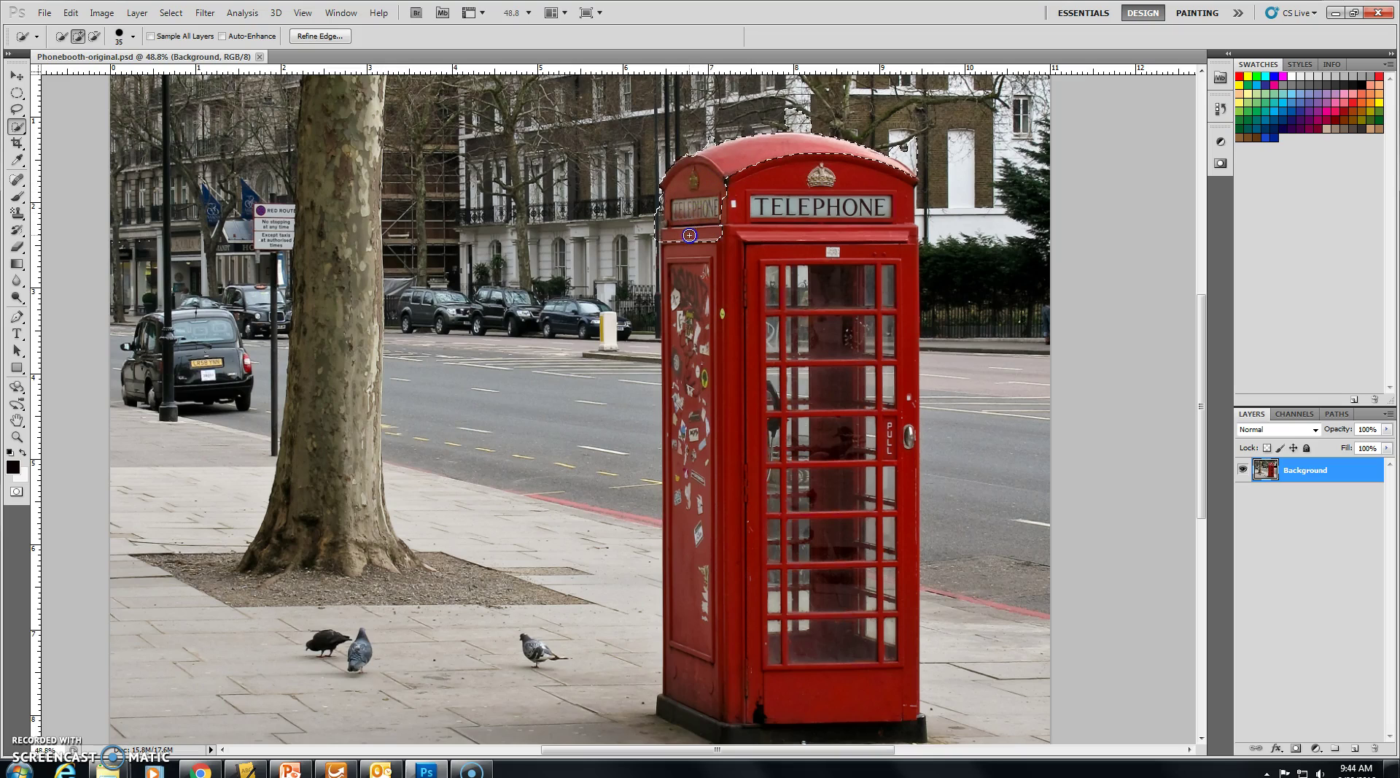
pyautogui.moveTo(699, 214)
pyautogui.mouseDown()
pyautogui.moveTo(922, 193)
pyautogui.moveTo(845, 216)
pyautogui.mouseUp()
pyautogui.scroll(2, 912, 190)
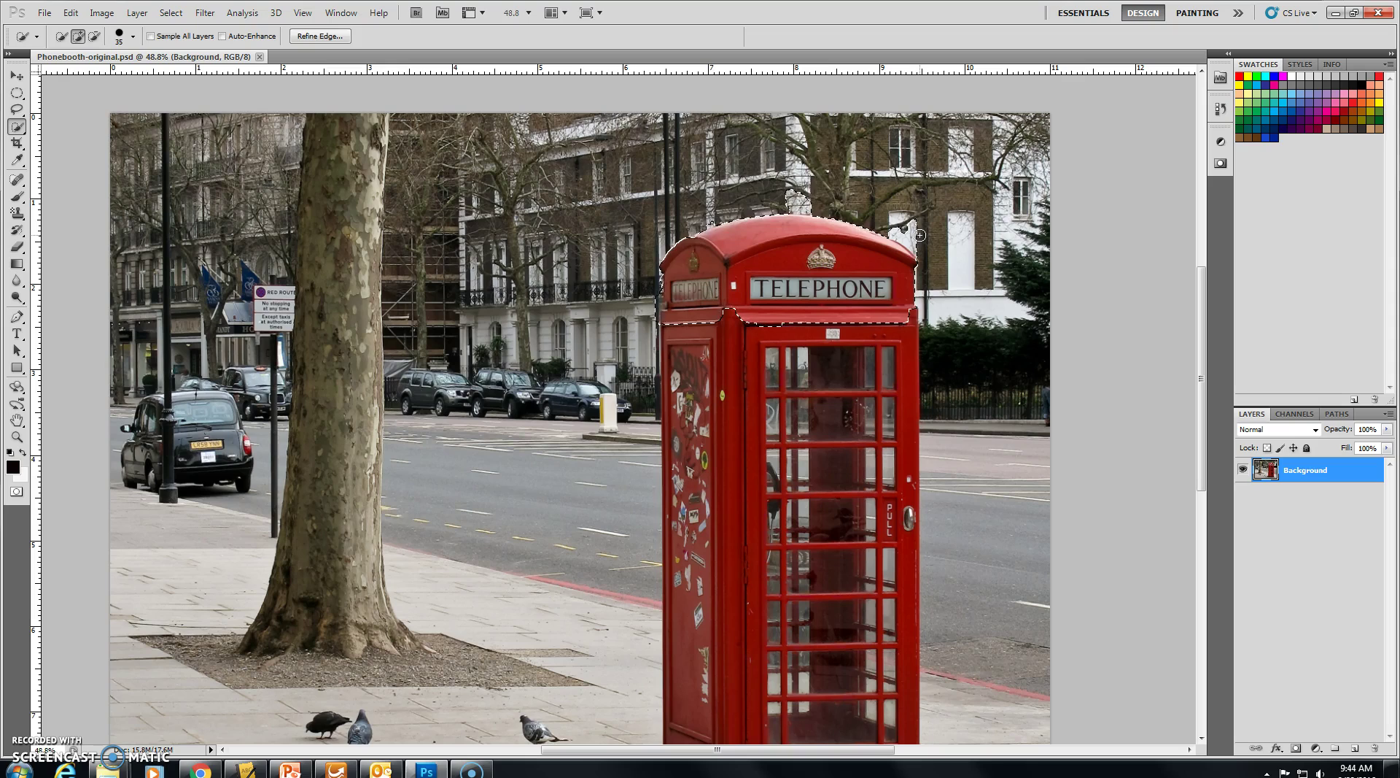
pyautogui.press('alt')
# - Remove the white window by the tree from the selection
pyautogui.scroll(6, 920, 235)
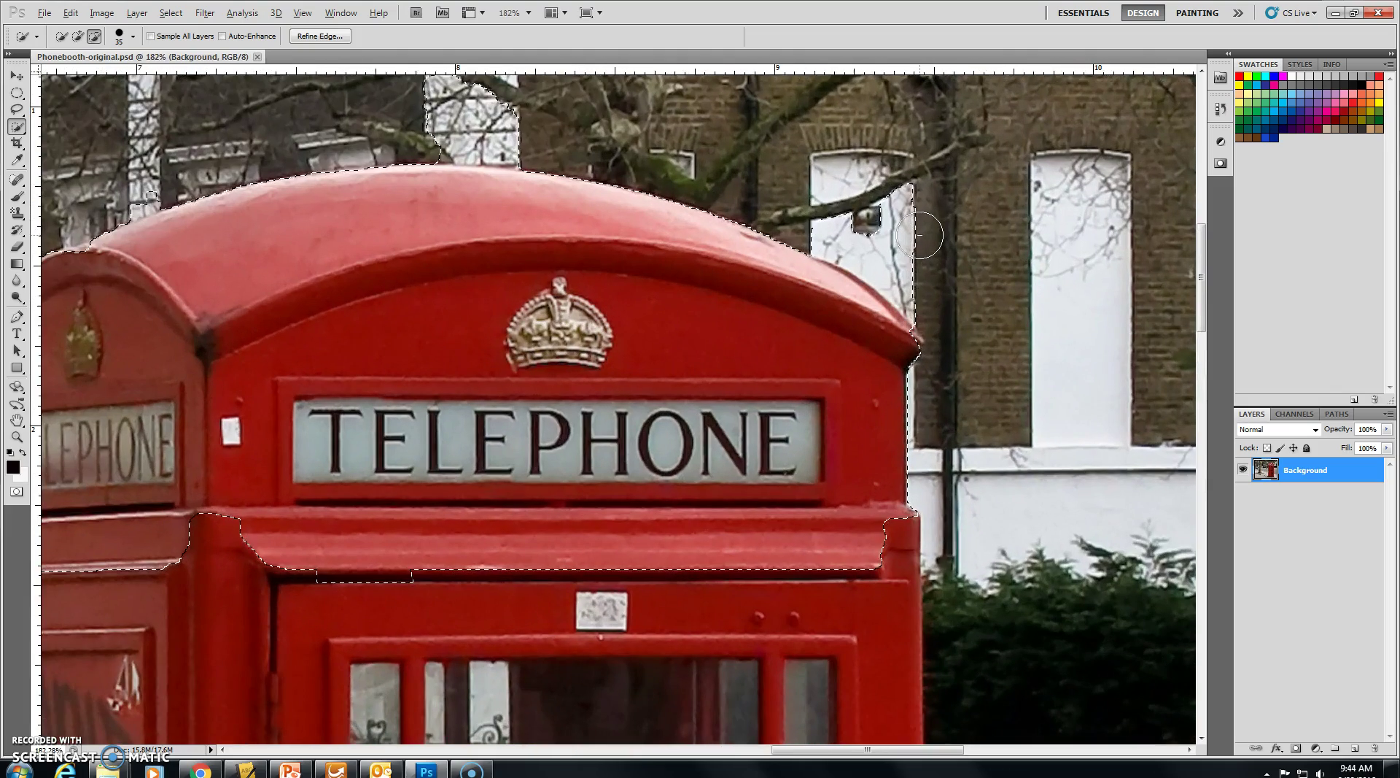
pyautogui.scroll(3, 920, 235)
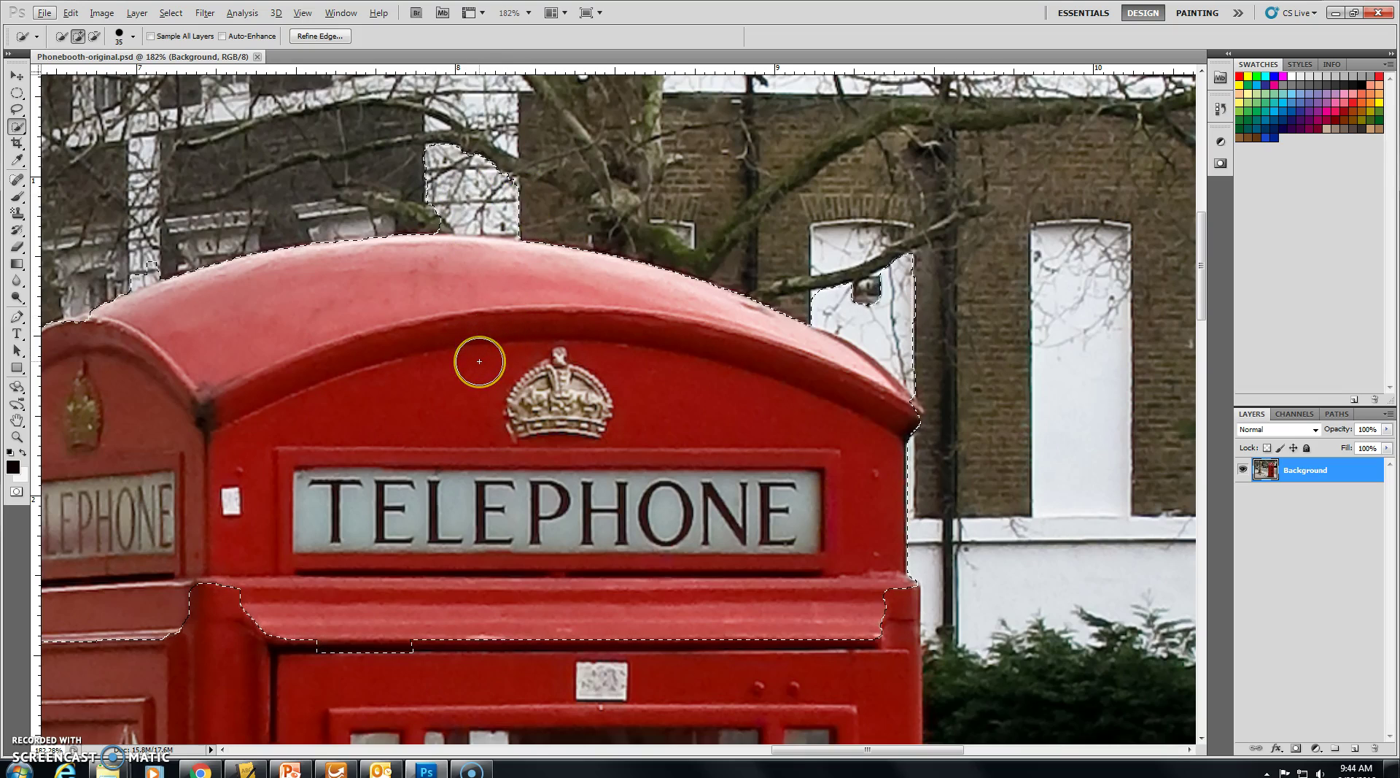
pyautogui.click(98, 37)
pyautogui.moveTo(476, 190); pyautogui.dragTo(452, 172)
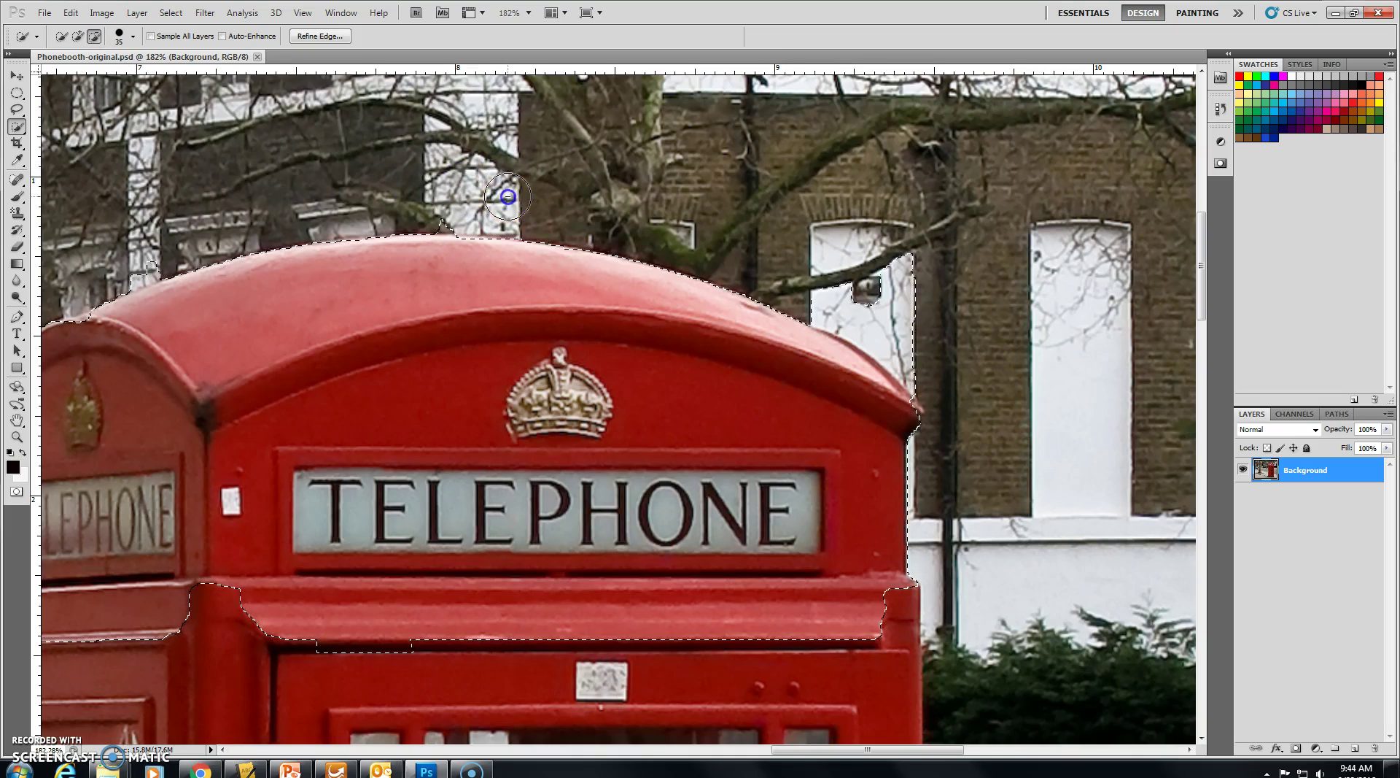
pyautogui.click(776, 230)
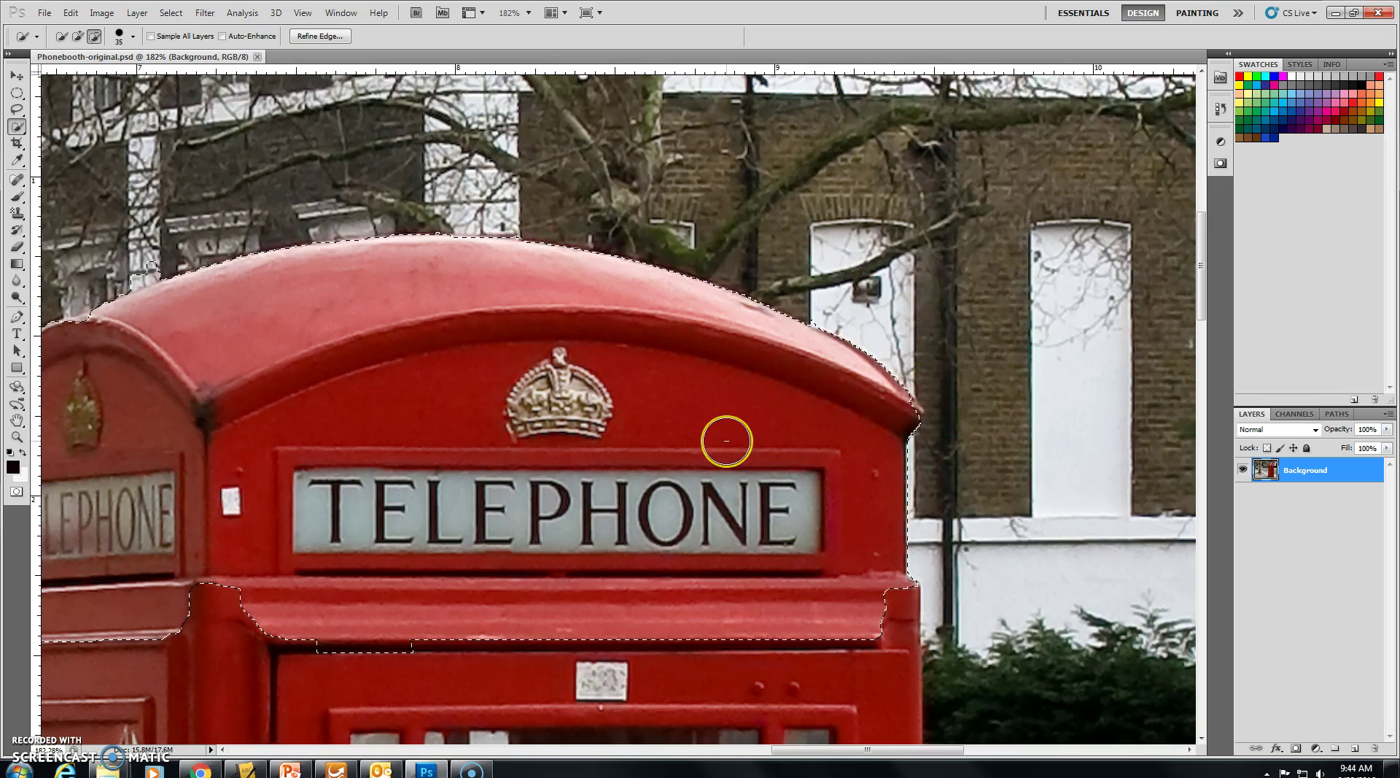
pyautogui.scroll(-4, 671, 438)
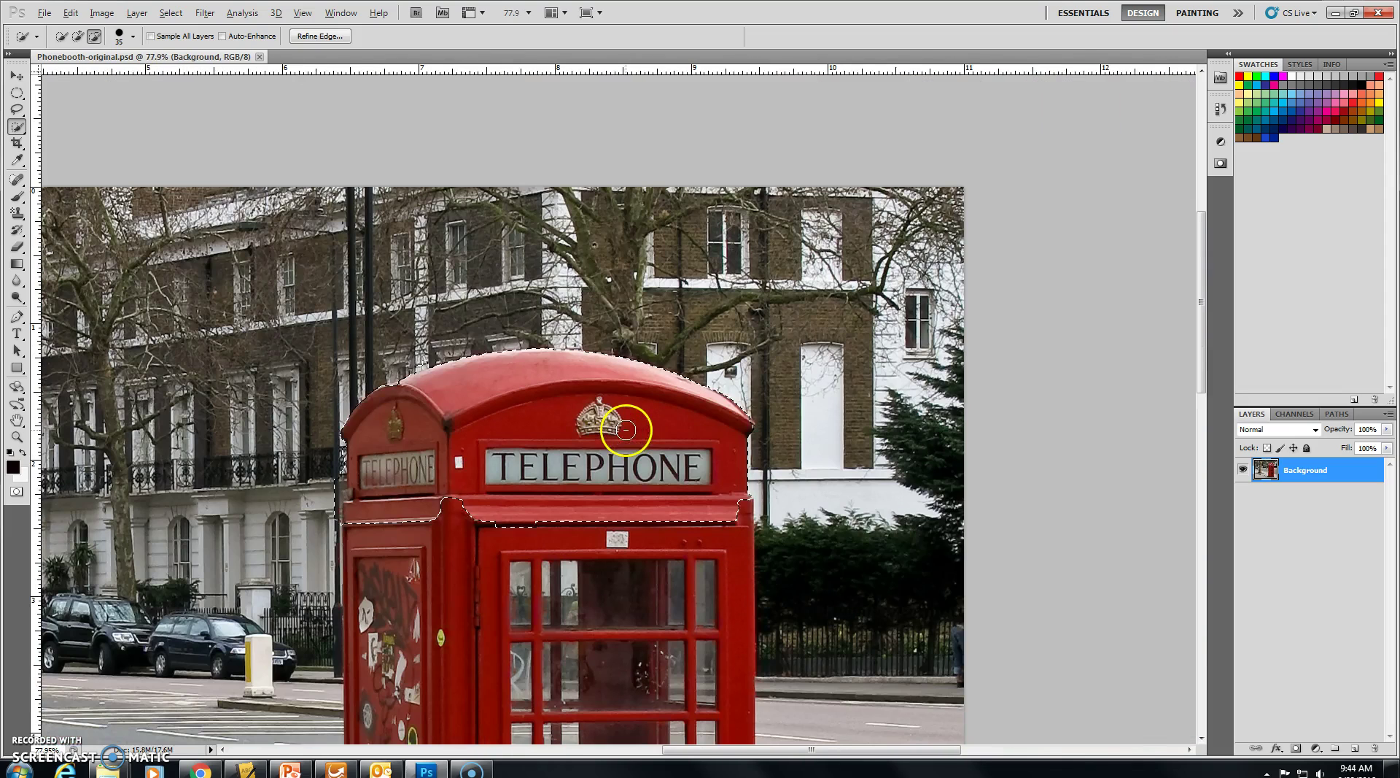
# - Add the booth's side panel and its stickers to the selection
pyautogui.click(77, 36)
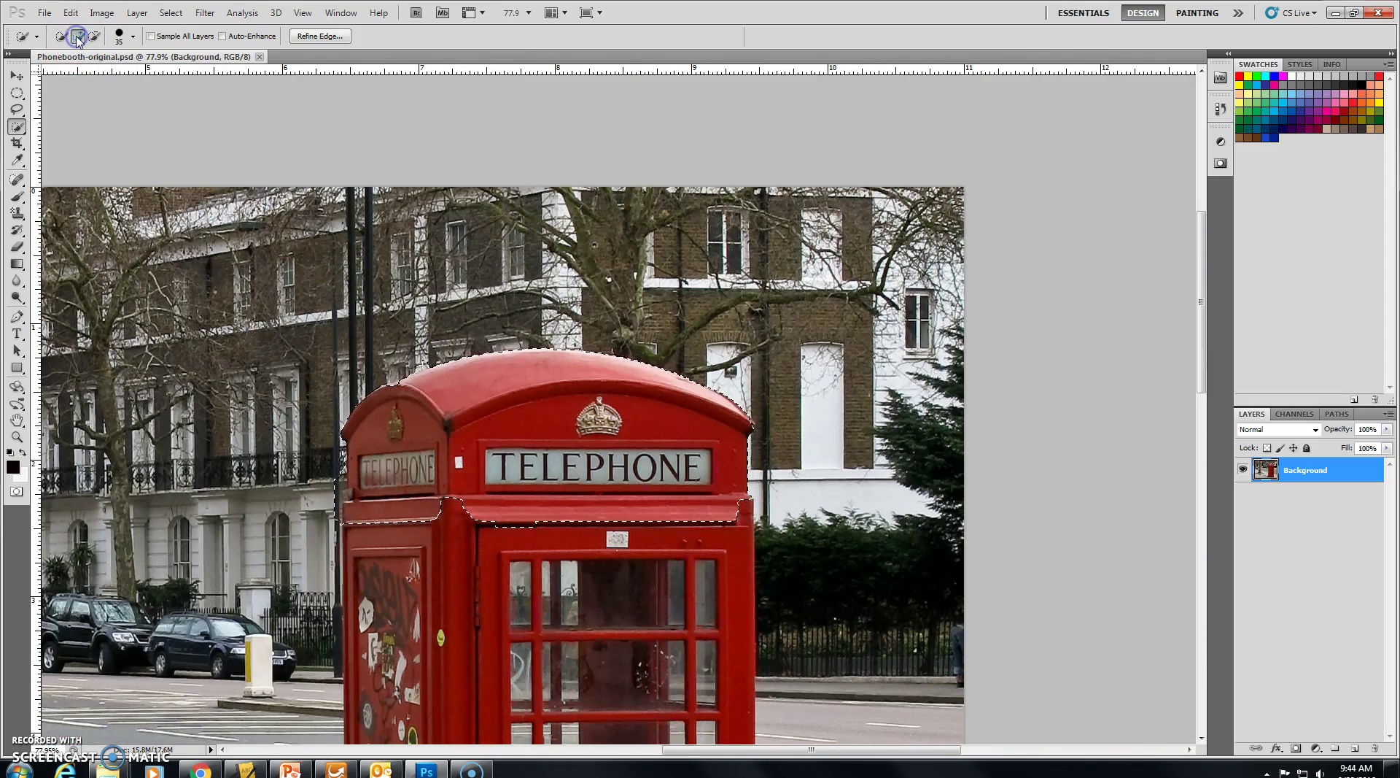
pyautogui.scroll(-2, 508, 429)
pyautogui.scroll(-2, 508, 429)
pyautogui.moveTo(467, 428)
pyautogui.mouseDown()
pyautogui.moveTo(469, 468)
pyautogui.moveTo(433, 400)
pyautogui.moveTo(440, 447)
pyautogui.mouseUp()
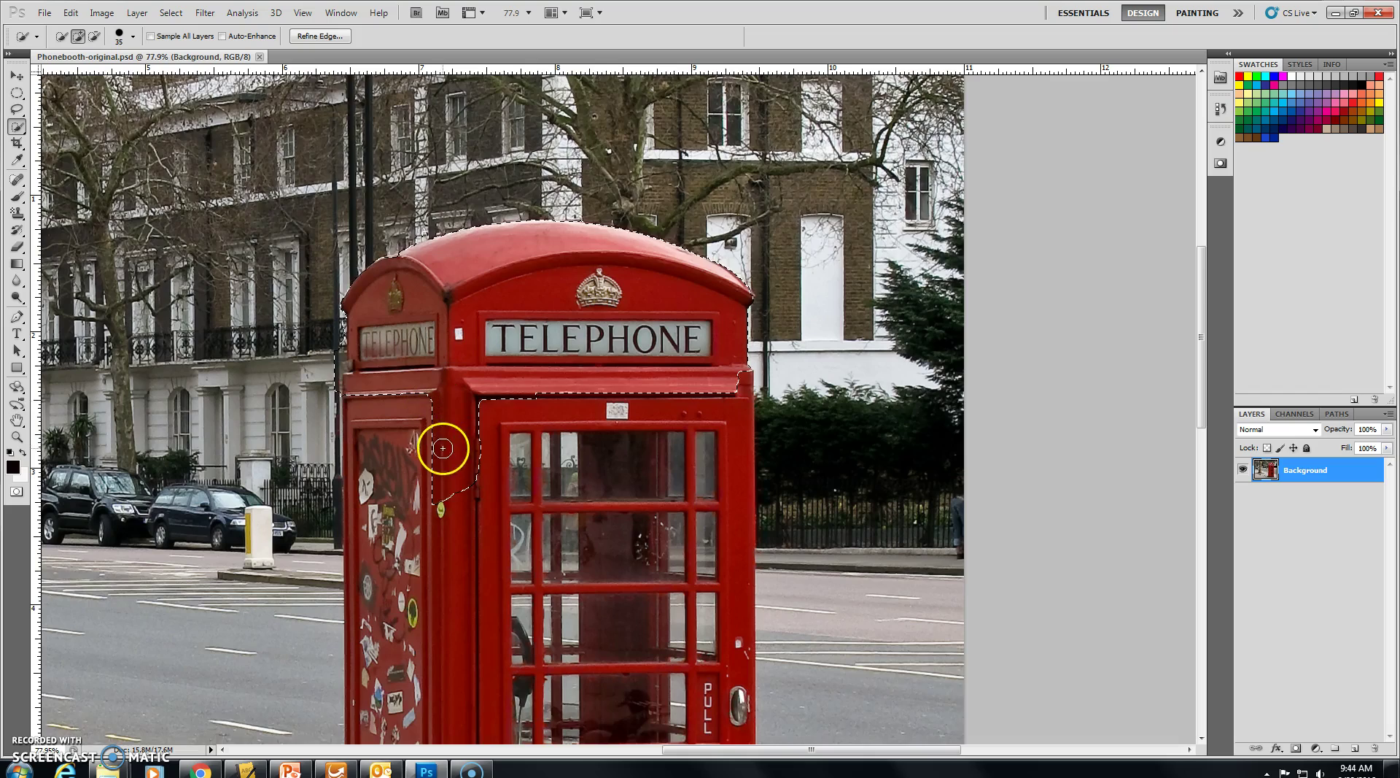
pyautogui.scroll(-5, 408, 394)
pyautogui.click(409, 288)
pyautogui.click(387, 350)
pyautogui.click(358, 293)
# - Add the door frame, glass panes, base and top-pane gap to the selection
pyautogui.click(554, 475)
pyautogui.click(481, 469)
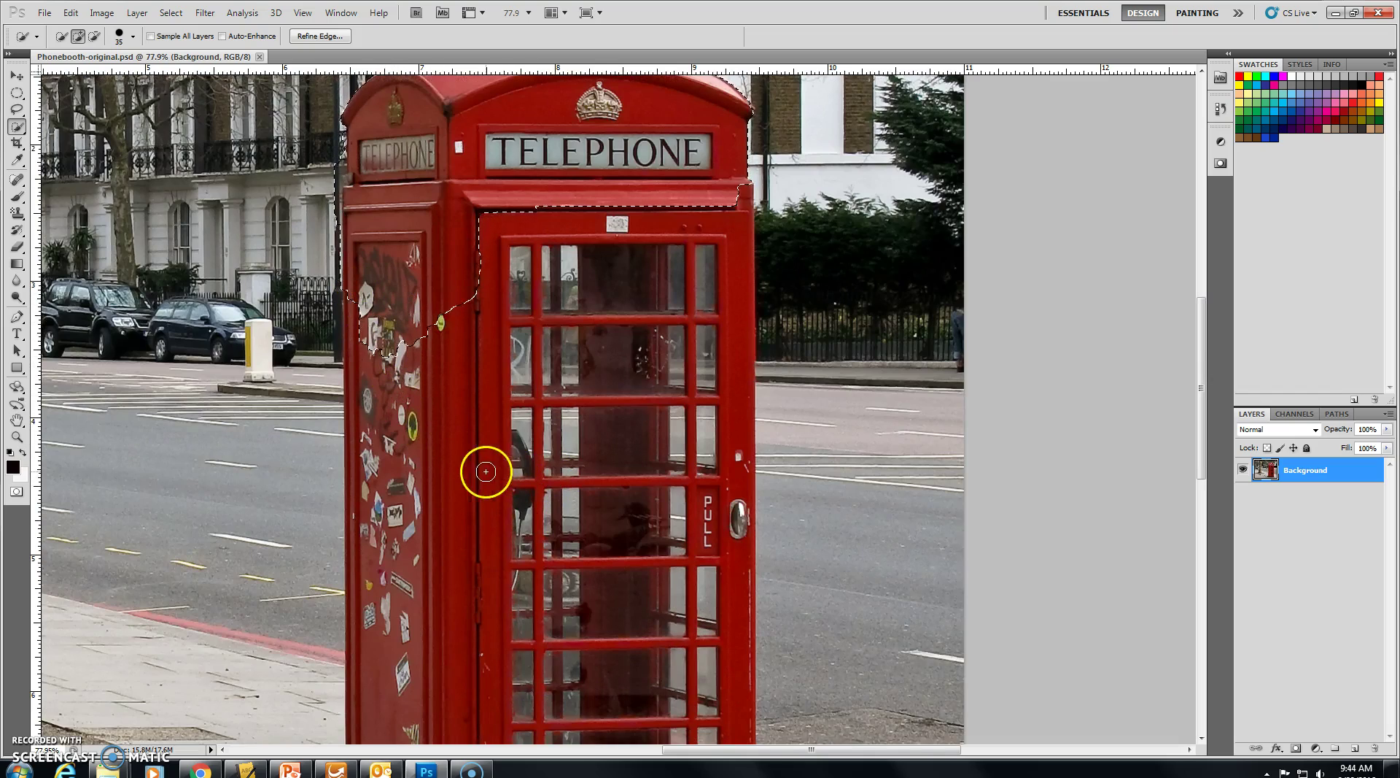
pyautogui.scroll(-2, 483, 477)
pyautogui.moveTo(456, 457)
pyautogui.mouseDown()
pyautogui.moveTo(464, 536)
pyautogui.moveTo(452, 570)
pyautogui.moveTo(422, 545)
pyautogui.moveTo(430, 565)
pyautogui.moveTo(496, 683)
pyautogui.moveTo(550, 681)
pyautogui.mouseUp()
pyautogui.scroll(-1, 550, 681)
pyautogui.moveTo(525, 635); pyautogui.dragTo(514, 676)
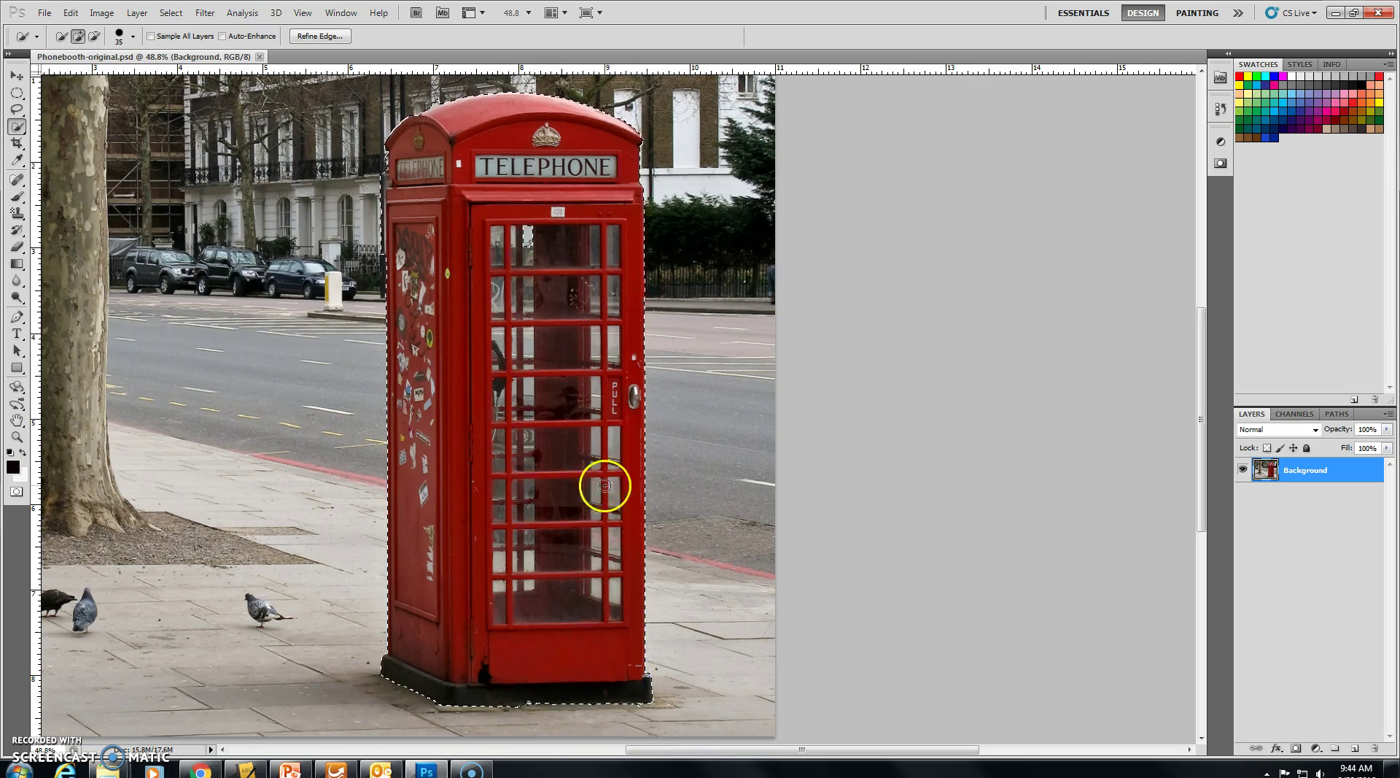
pyautogui.click(526, 235)
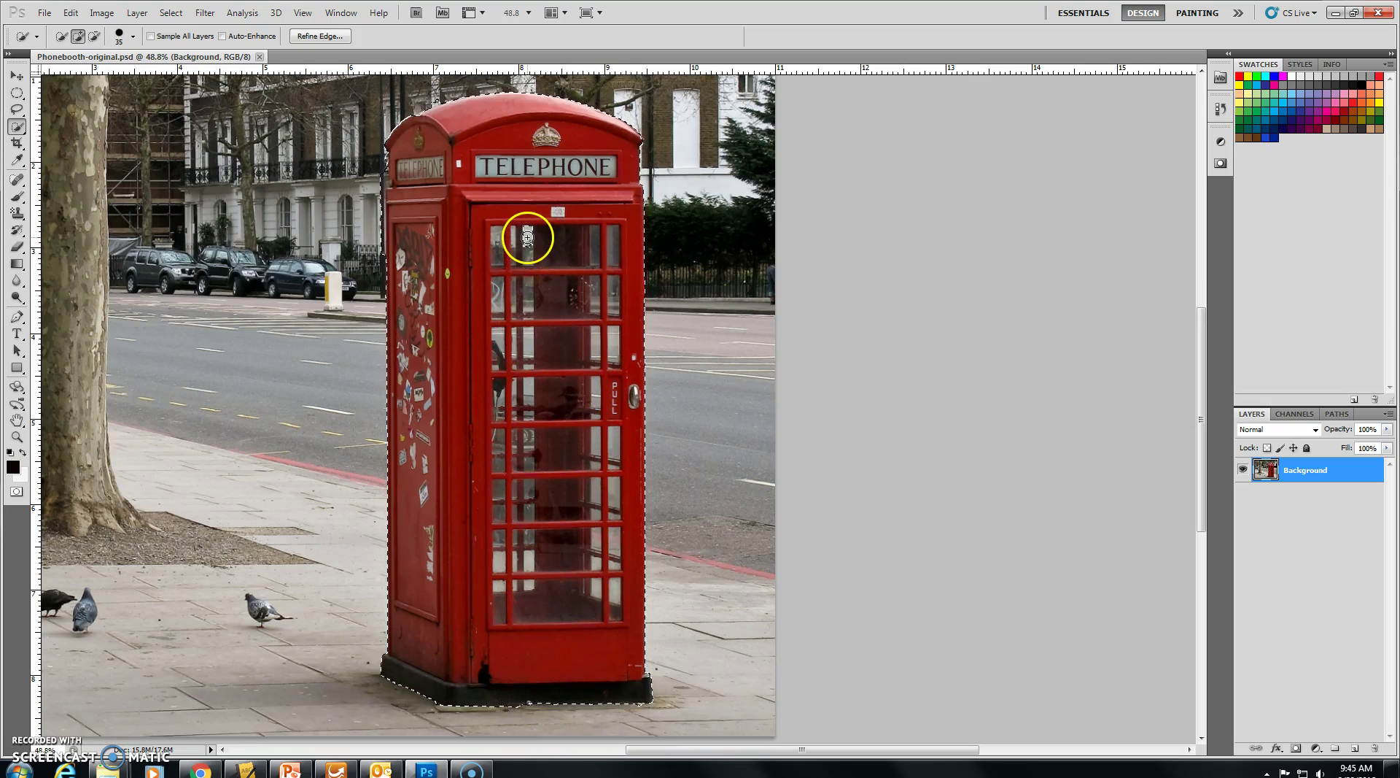
pyautogui.scroll(1, 578, 204)
pyautogui.press('alt')
# - Subtract the building patch above the roof and the dark pole from the selection
pyautogui.scroll(8, 440, 167)
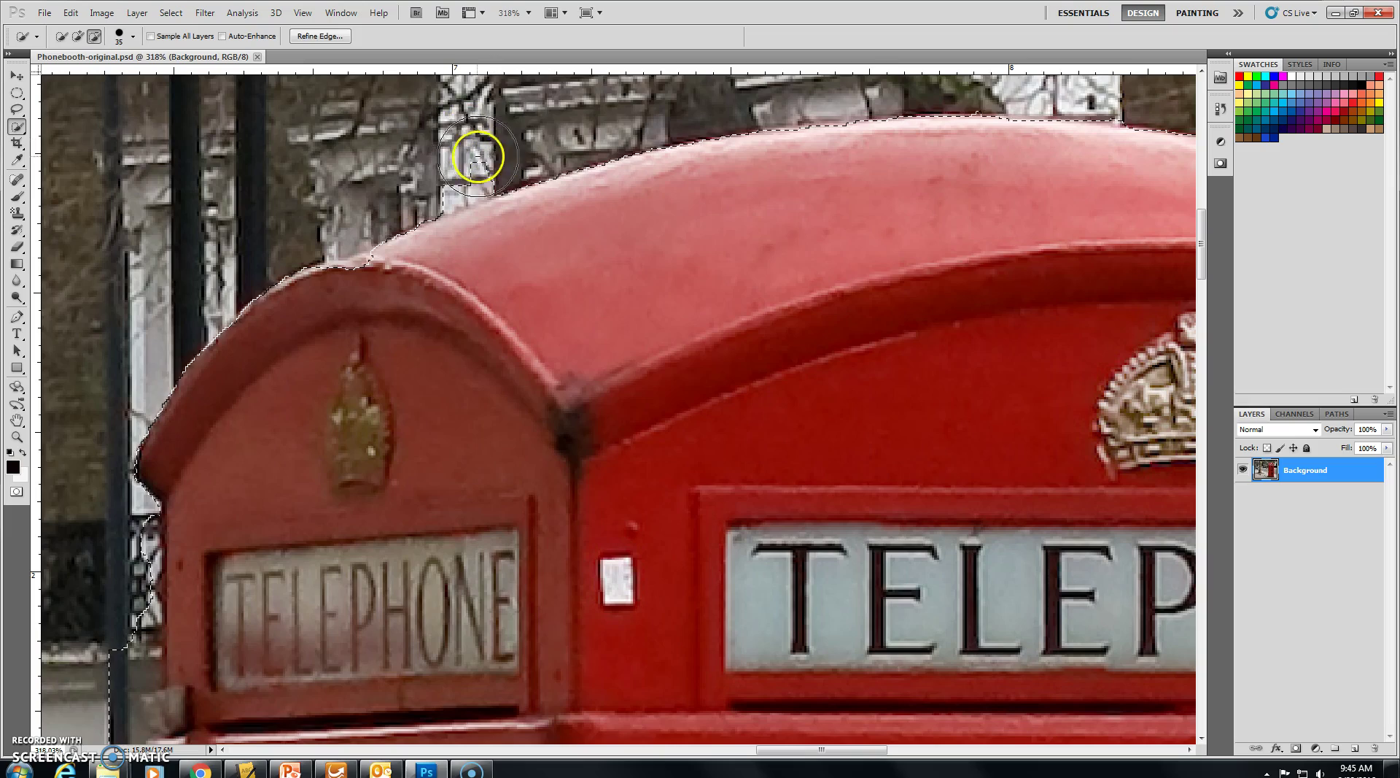
pyautogui.click(462, 161)
pyautogui.scroll(-5, 642, 282)
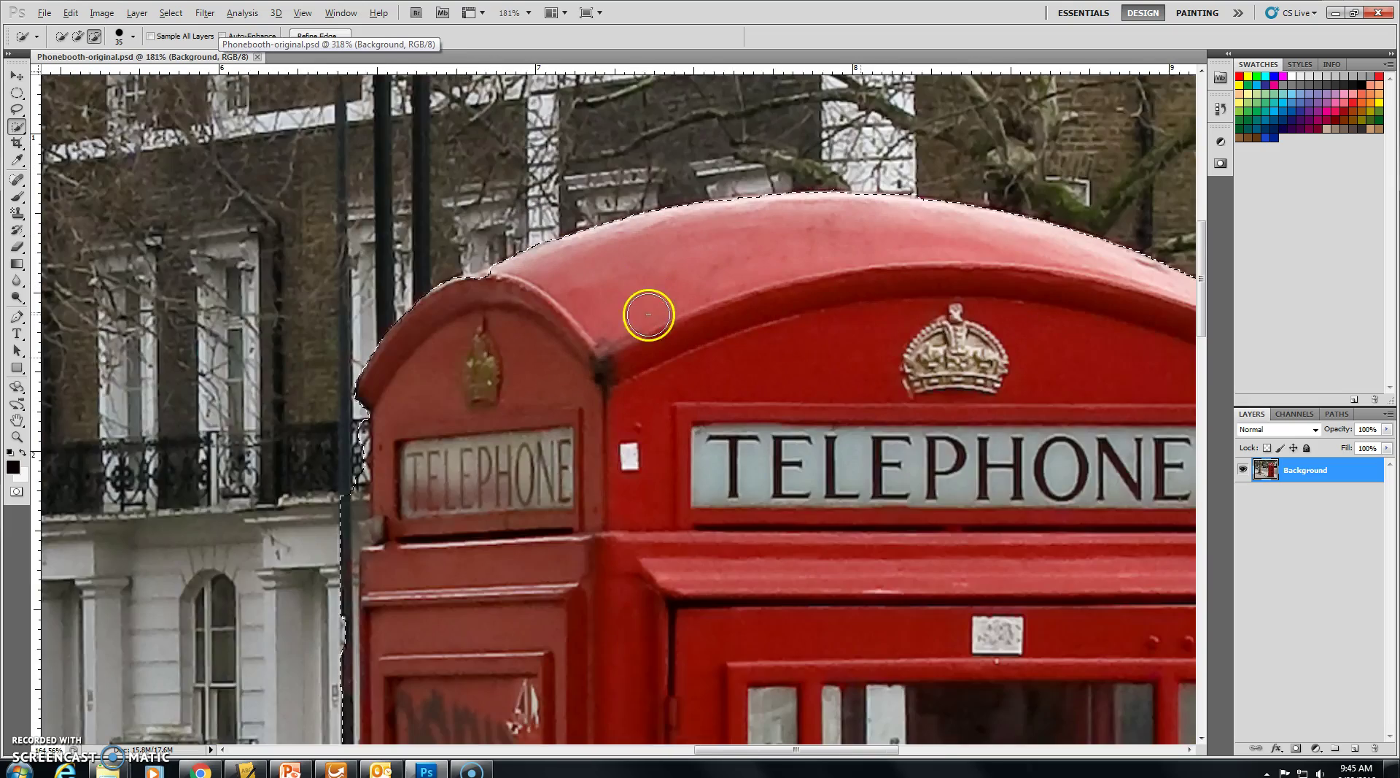
pyautogui.scroll(5, 475, 441)
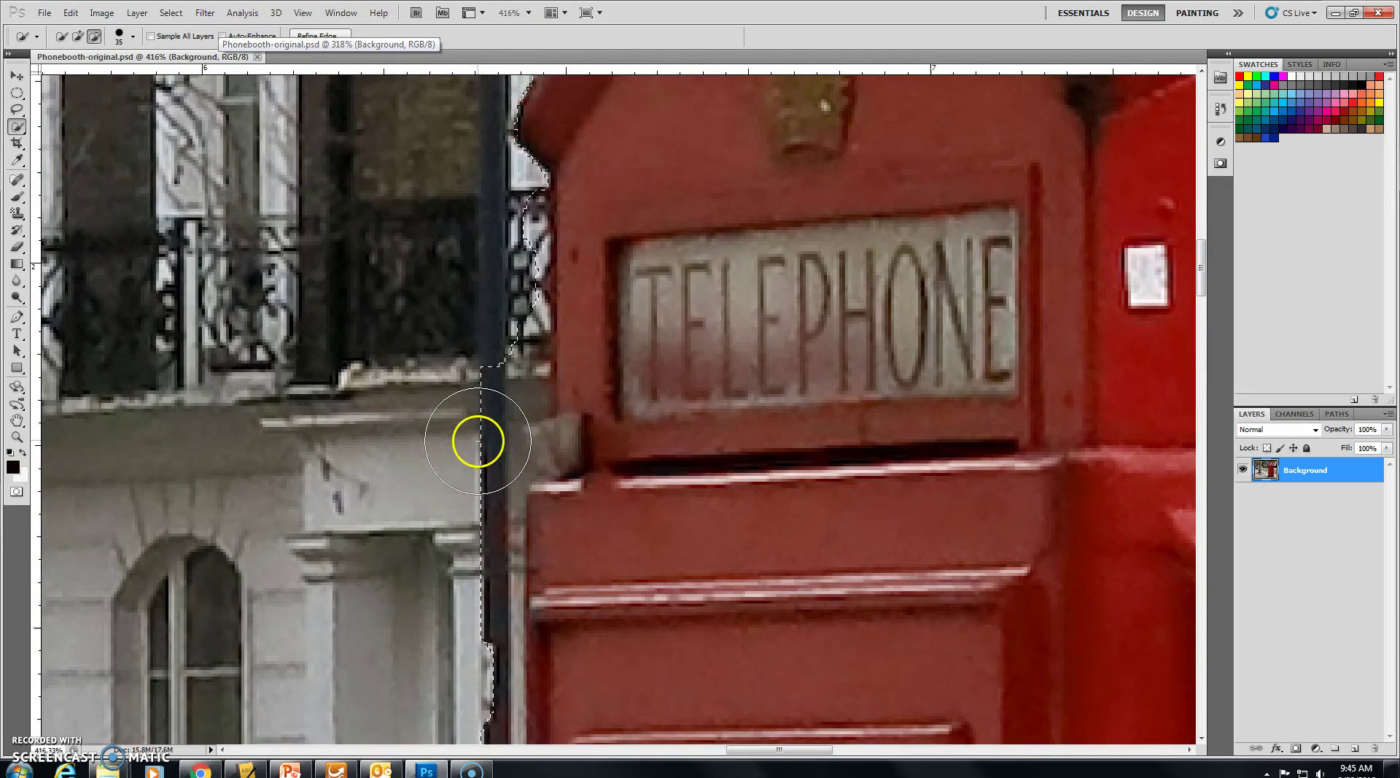
pyautogui.moveTo(460, 405)
pyautogui.mouseDown()
pyautogui.moveTo(462, 445)
pyautogui.moveTo(478, 212)
pyautogui.moveTo(505, 335)
pyautogui.moveTo(475, 519)
pyautogui.mouseUp()
# - Trim and refine the selection along the booth's left edge
pyautogui.scroll(-5, 475, 519)
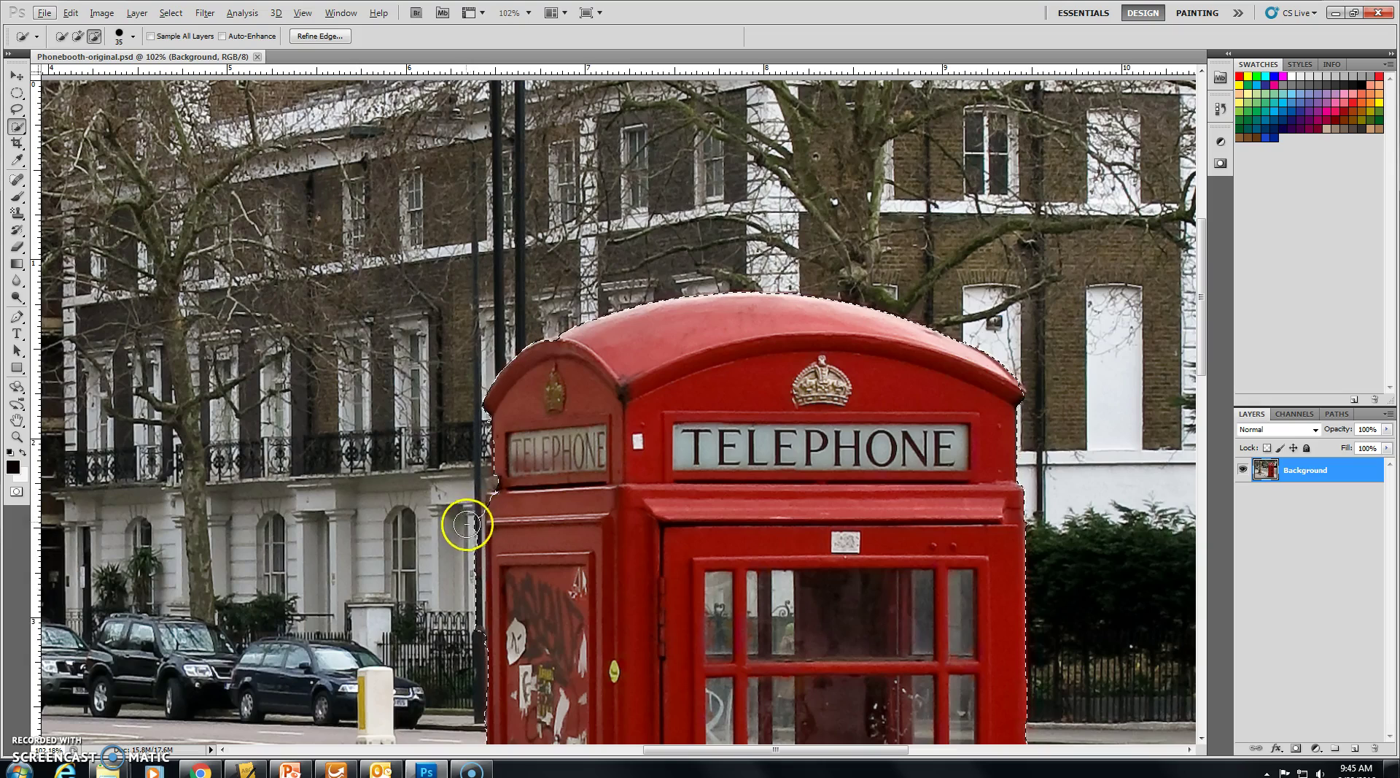
pyautogui.click(471, 598)
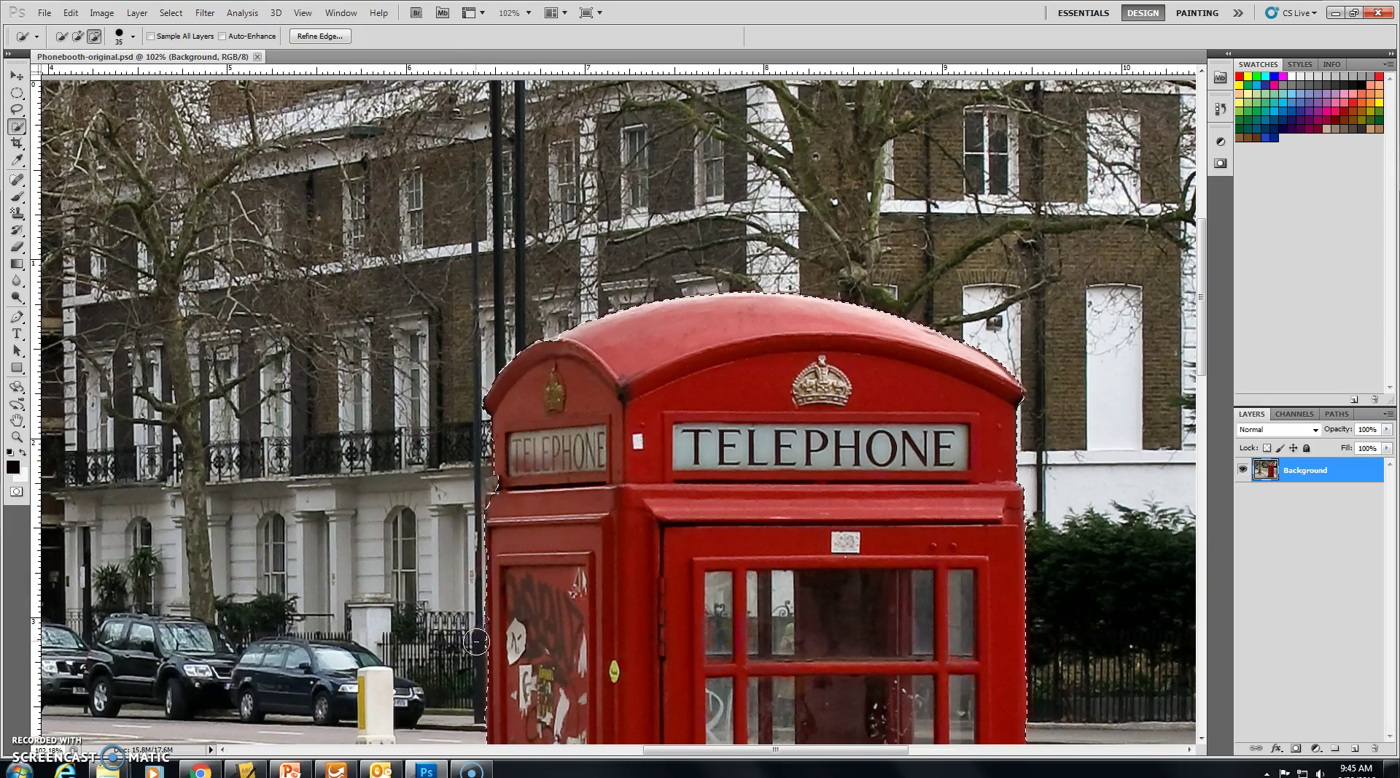
pyautogui.scroll(-5, 473, 613)
pyautogui.scroll(2, 500, 381)
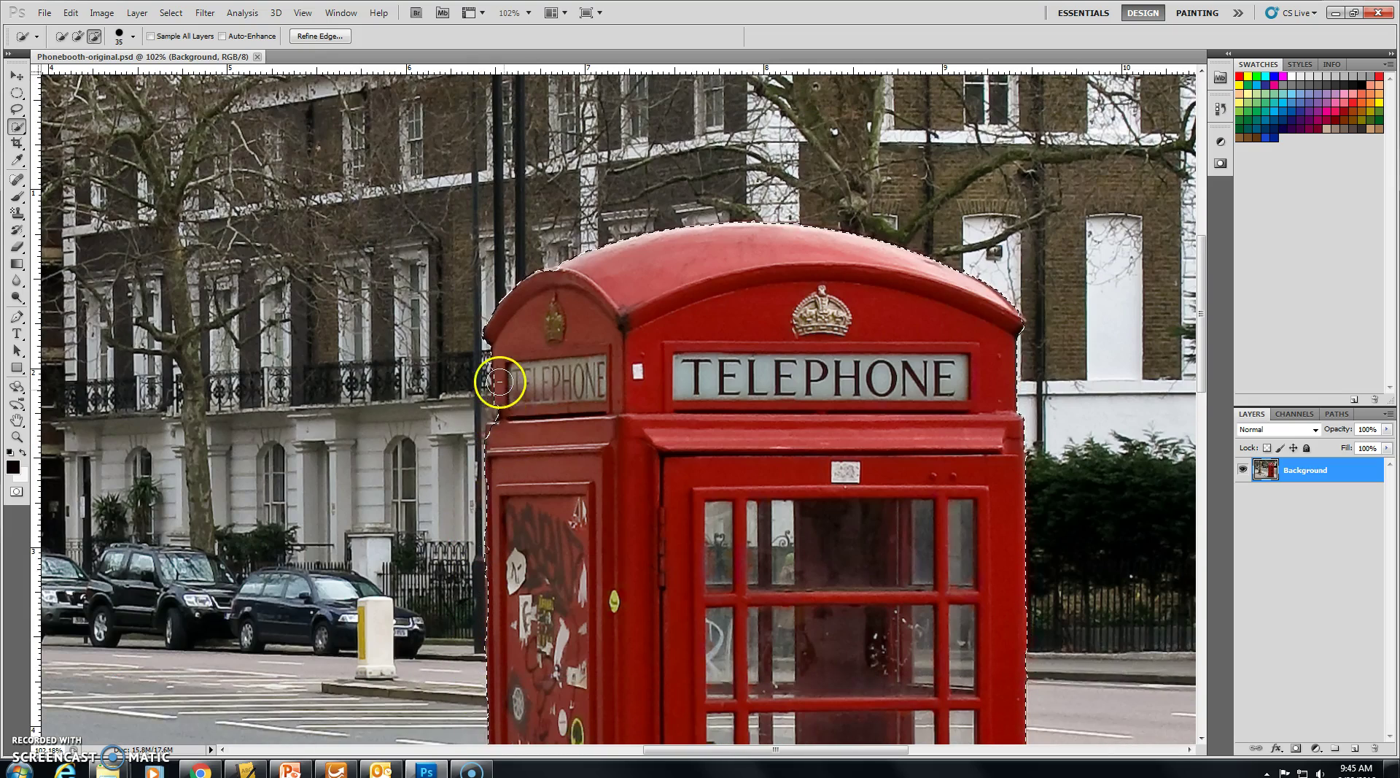
pyautogui.click(79, 36)
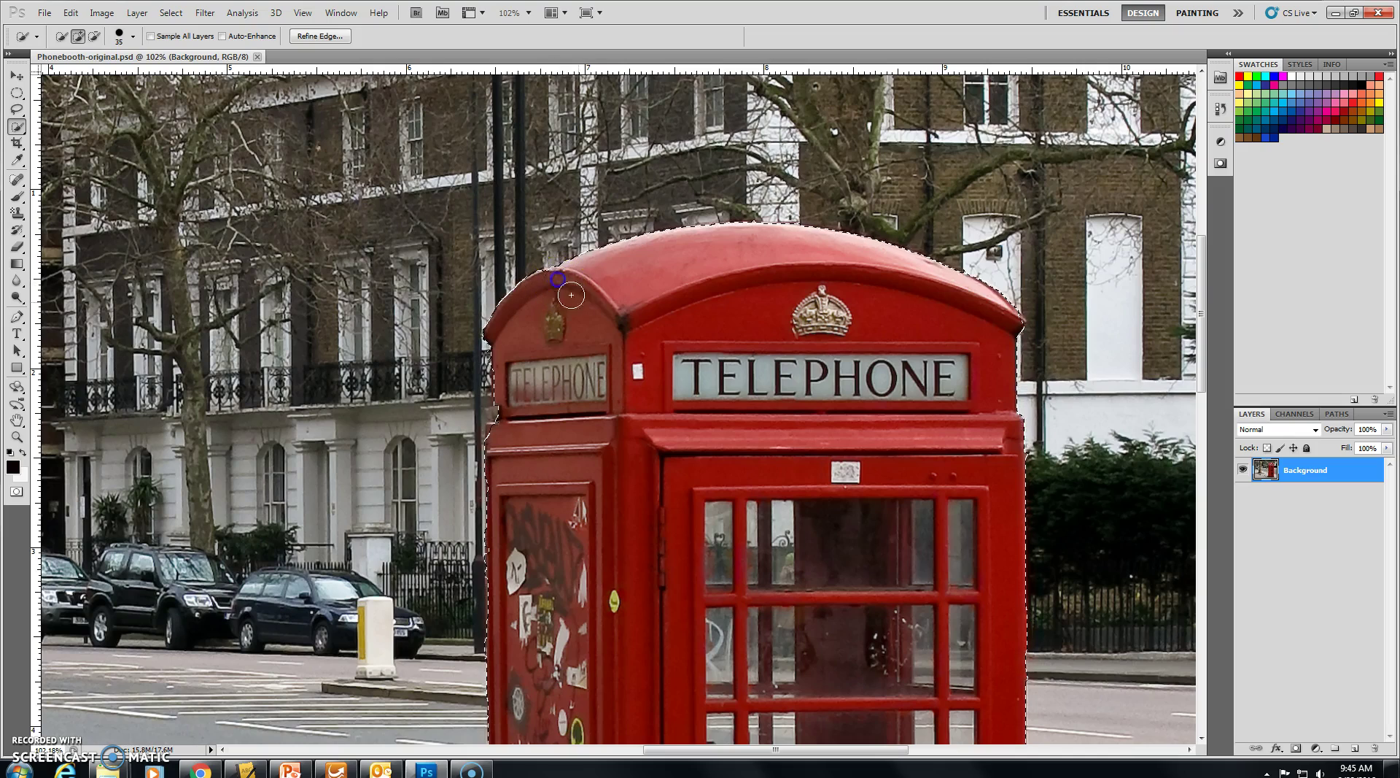
pyautogui.click(507, 417)
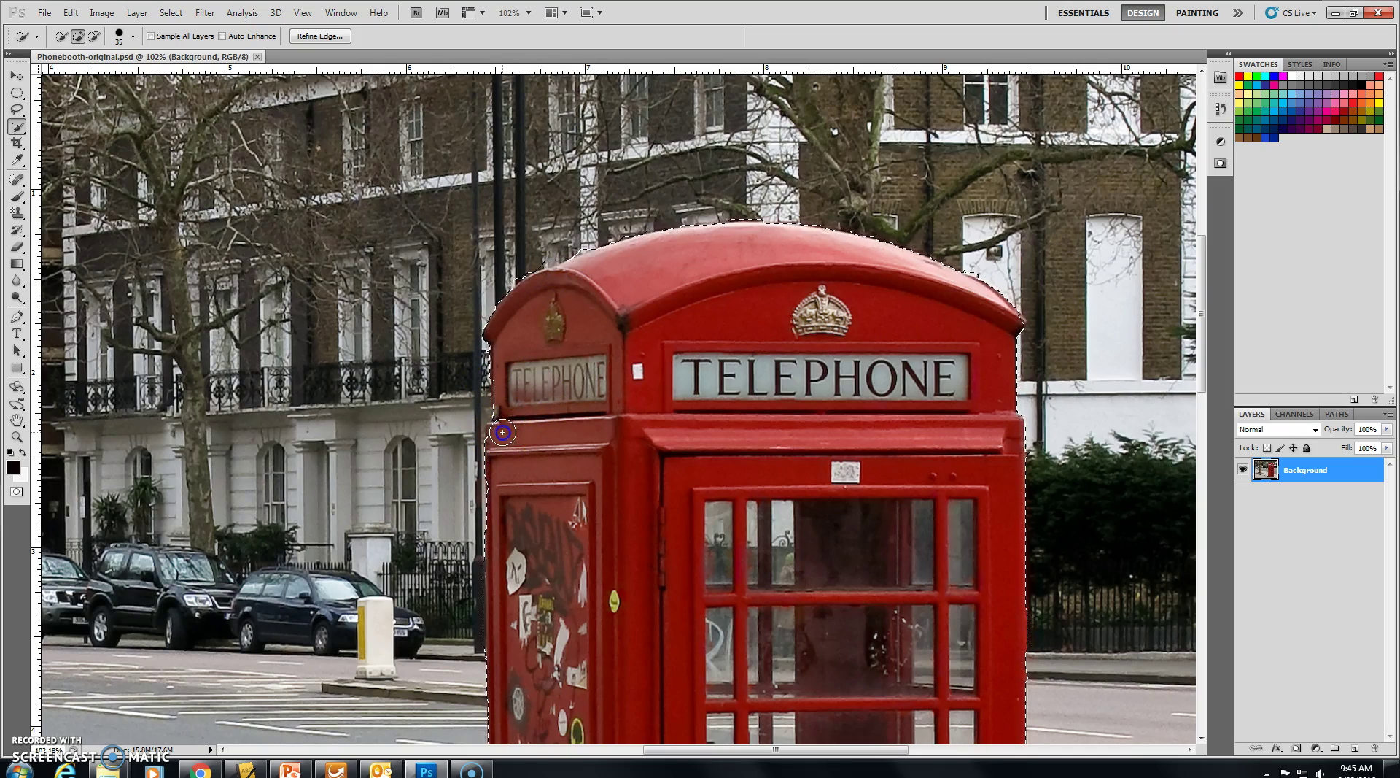
pyautogui.scroll(-5, 859, 343)
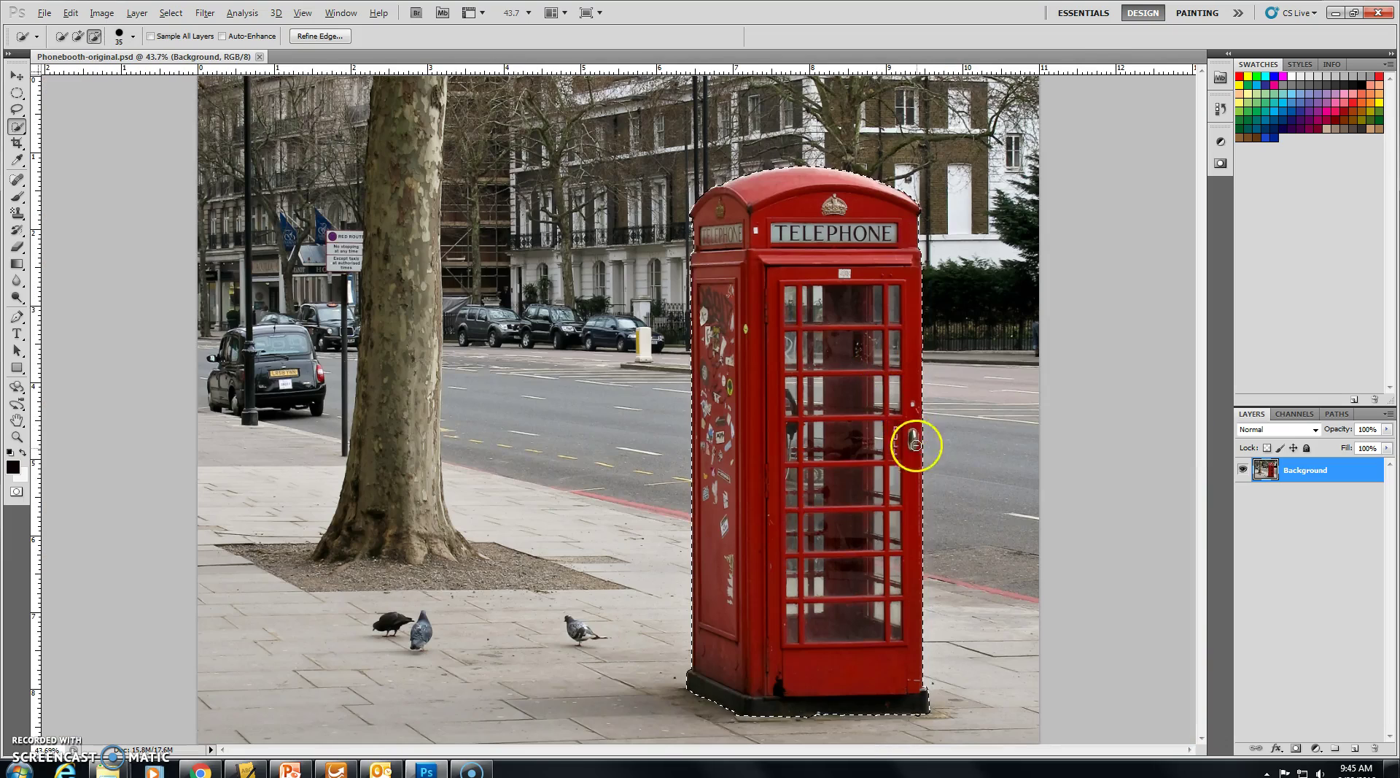
pyautogui.press('alt')
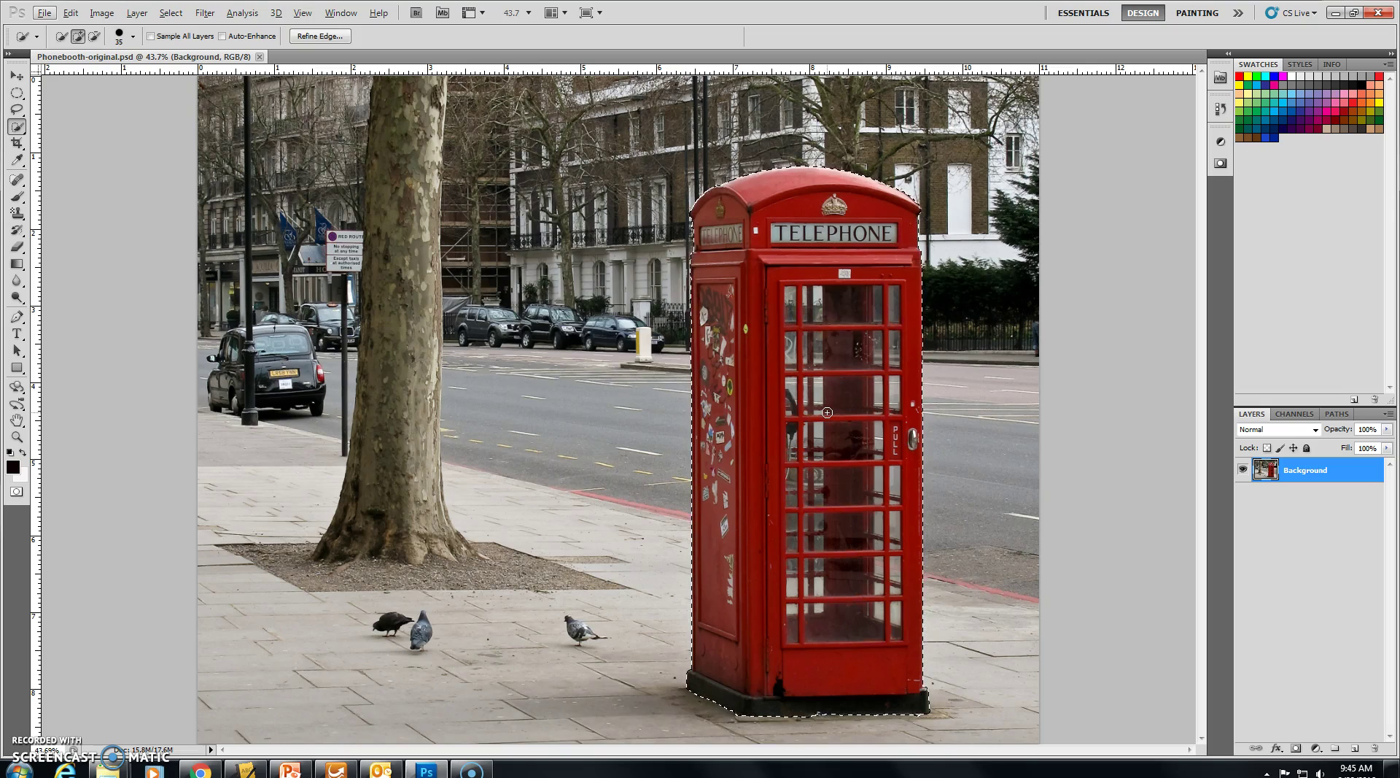
# - Copy and paste the selected booth onto a new Layer 1, hiding the street photo to check it
pyautogui.click(70, 12)
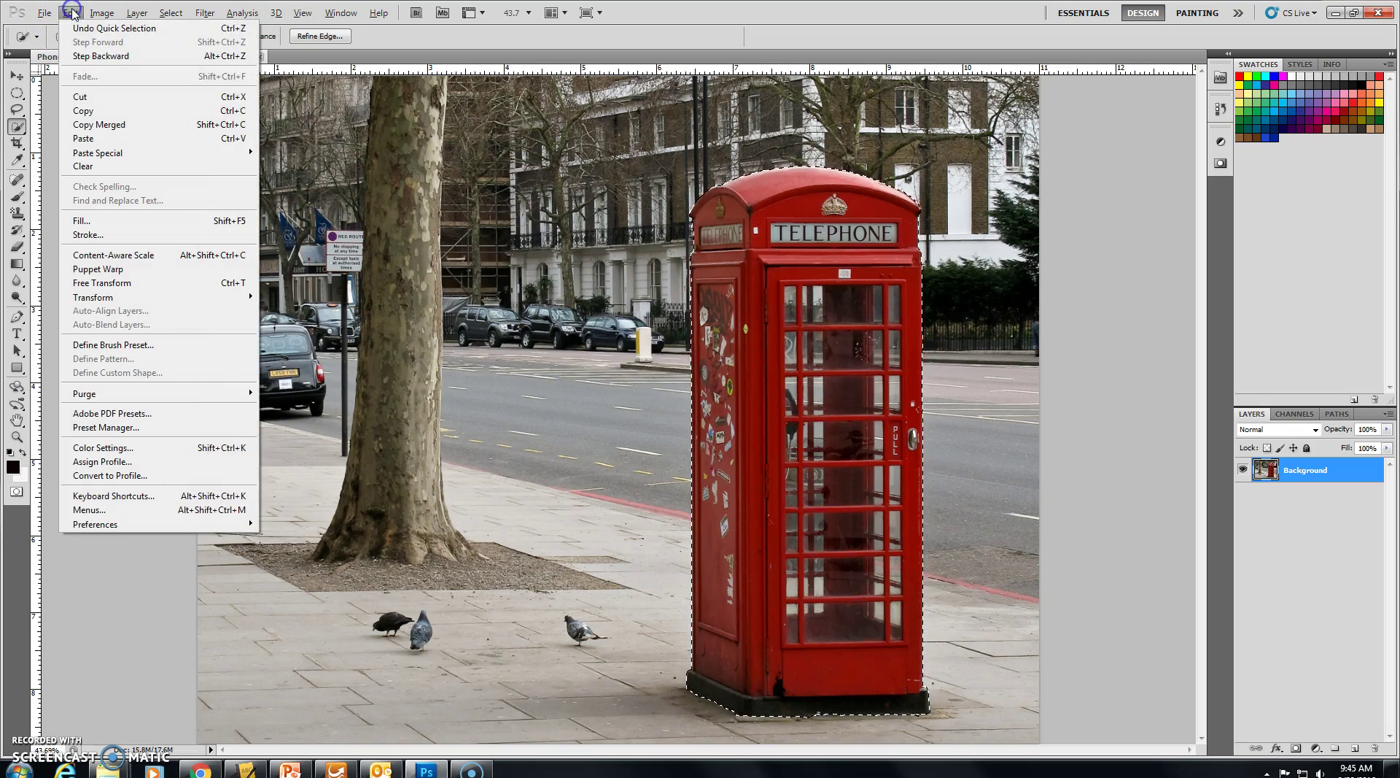
pyautogui.click(104, 110)
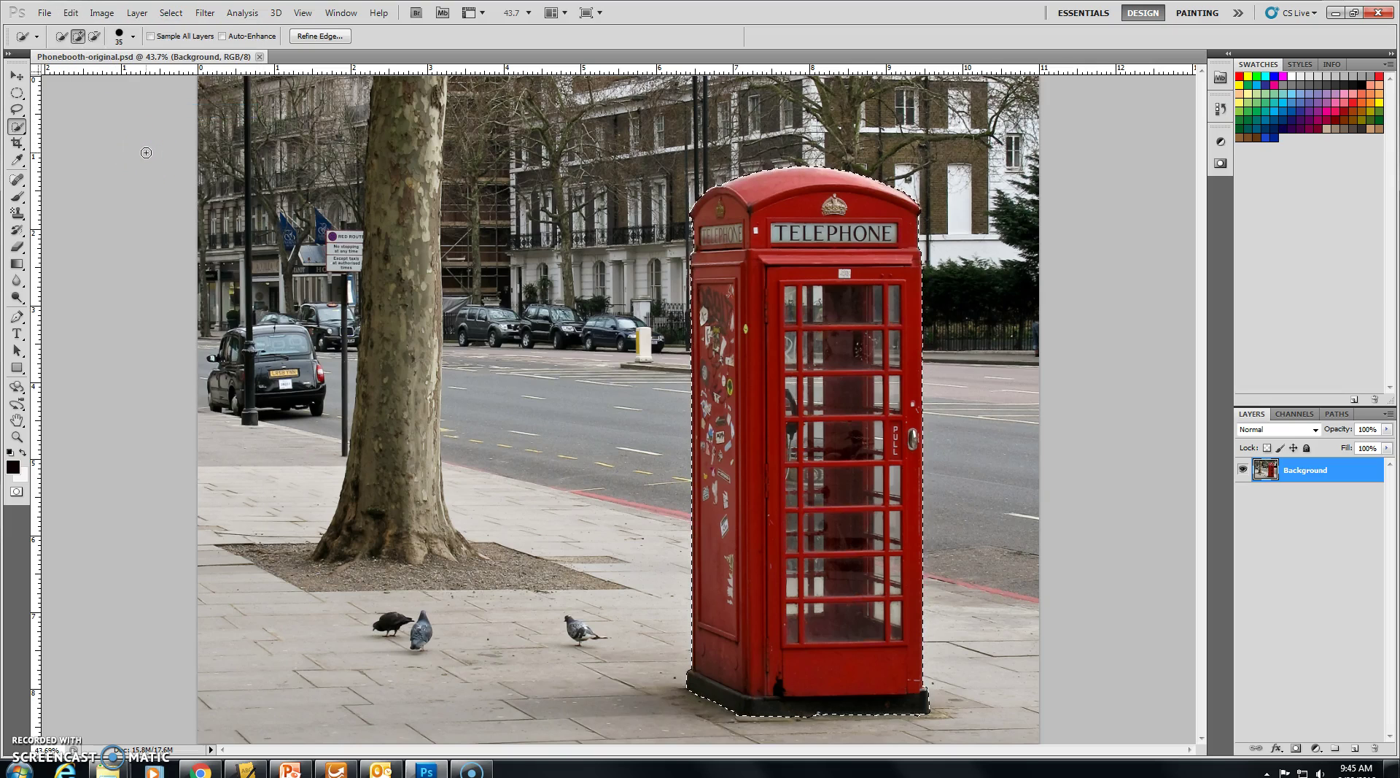
pyautogui.click(70, 13)
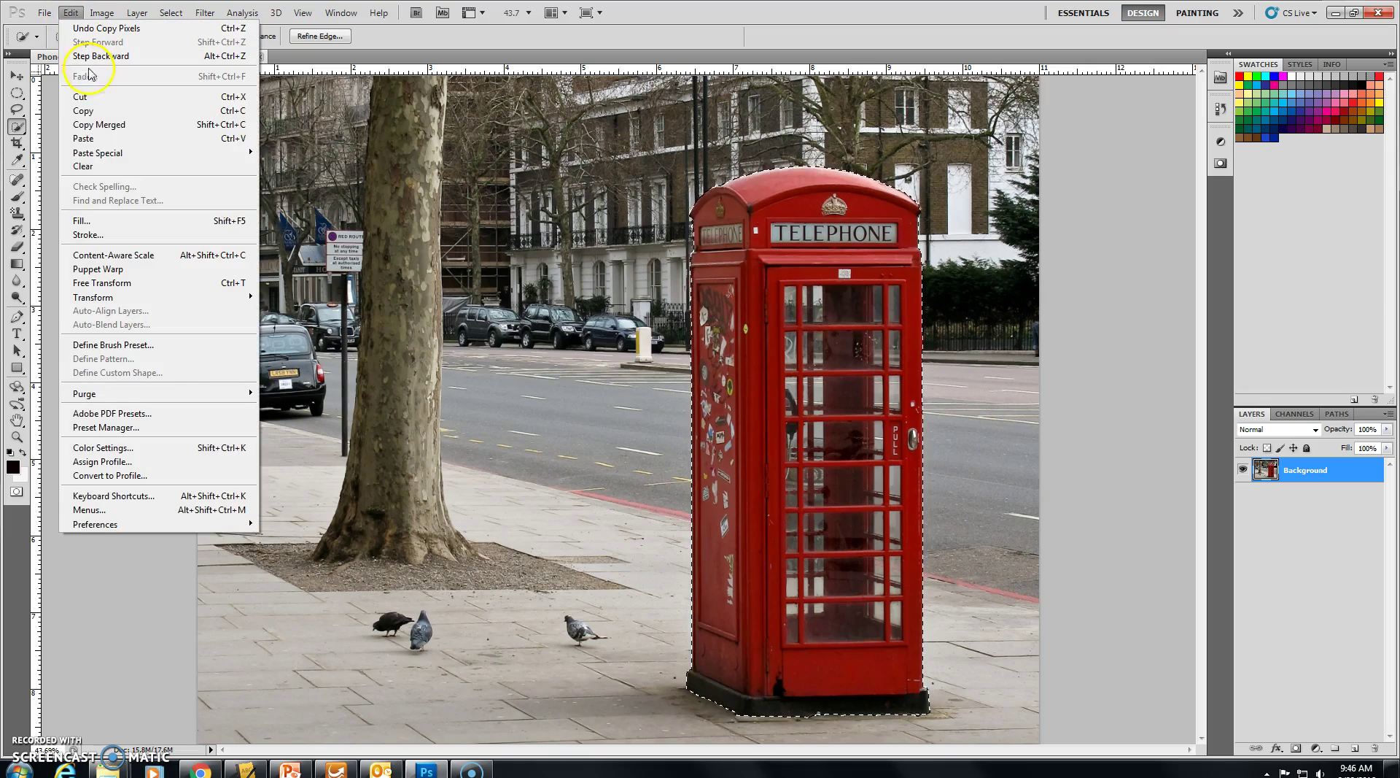
pyautogui.click(99, 139)
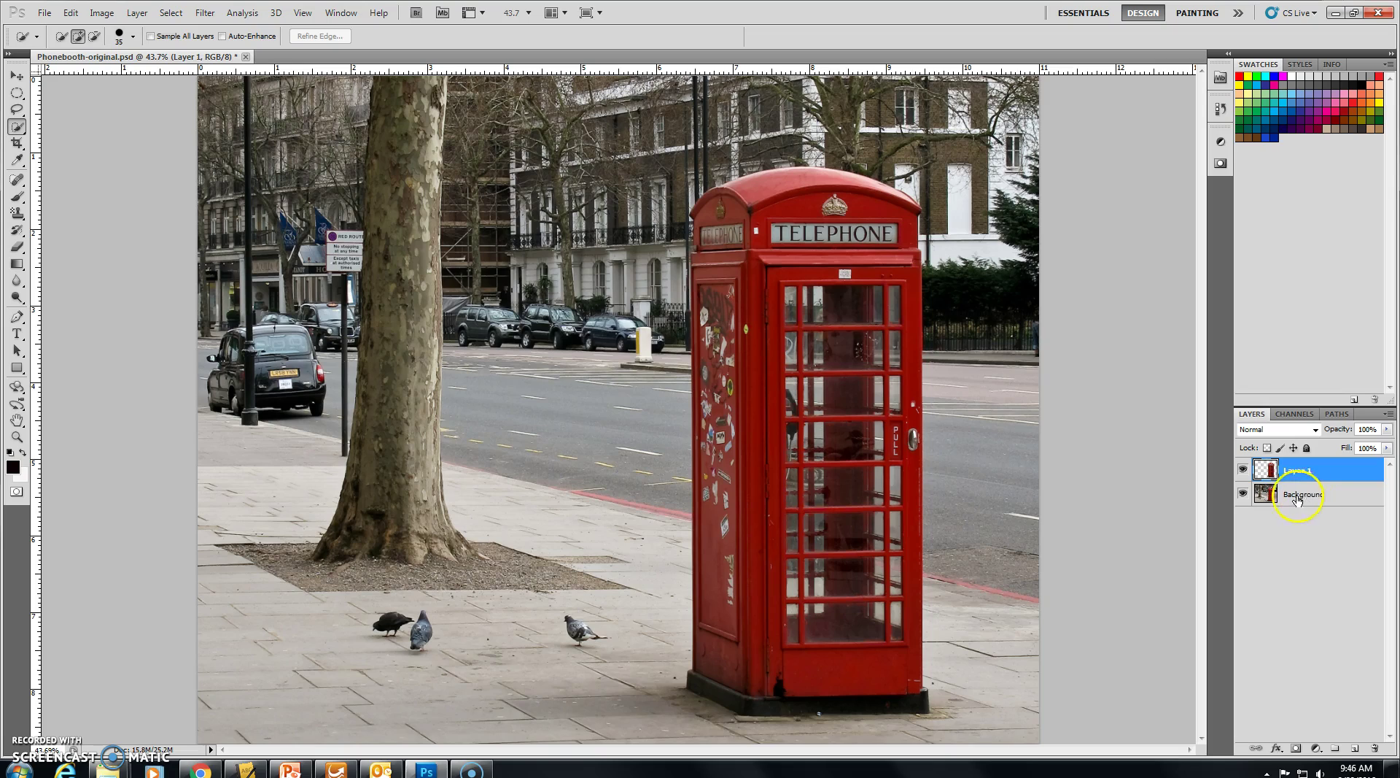
pyautogui.click(1242, 495)
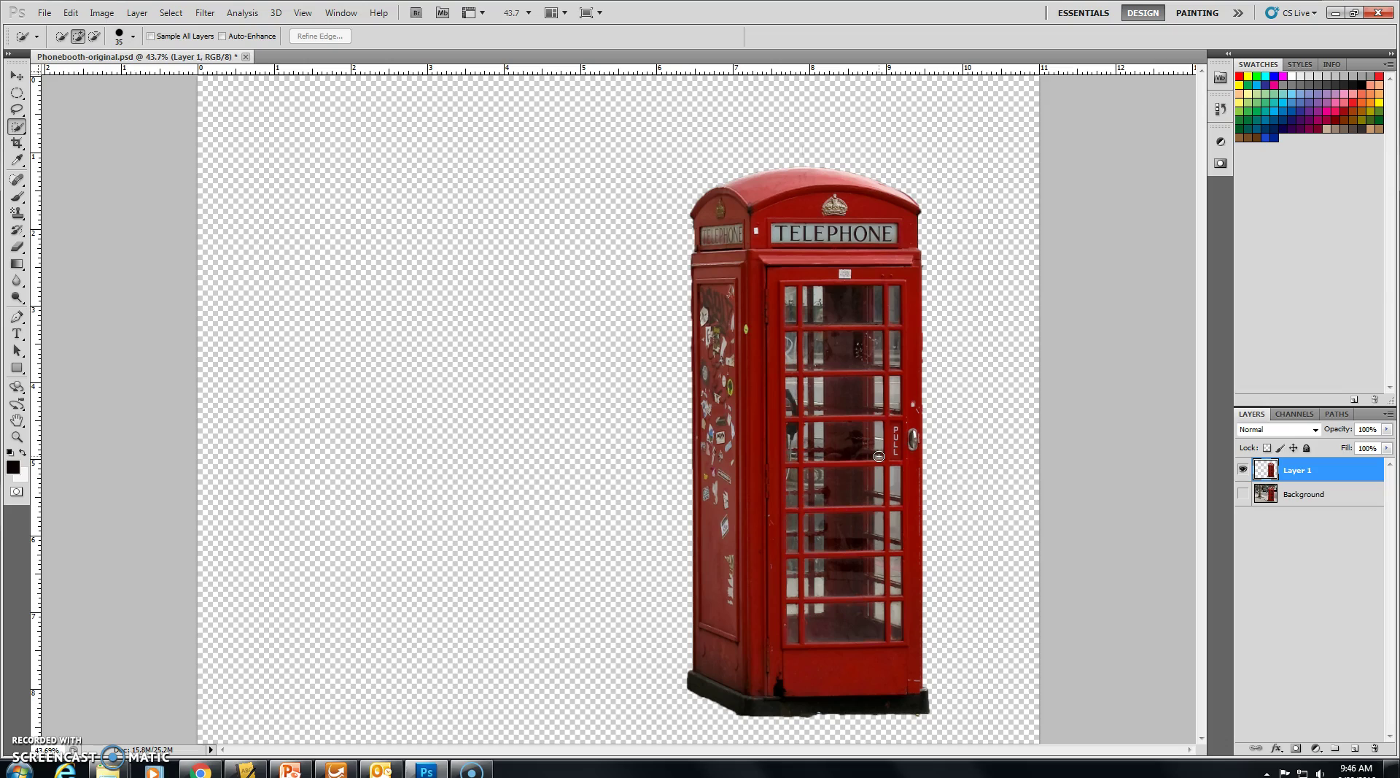
pyautogui.click(1243, 494)
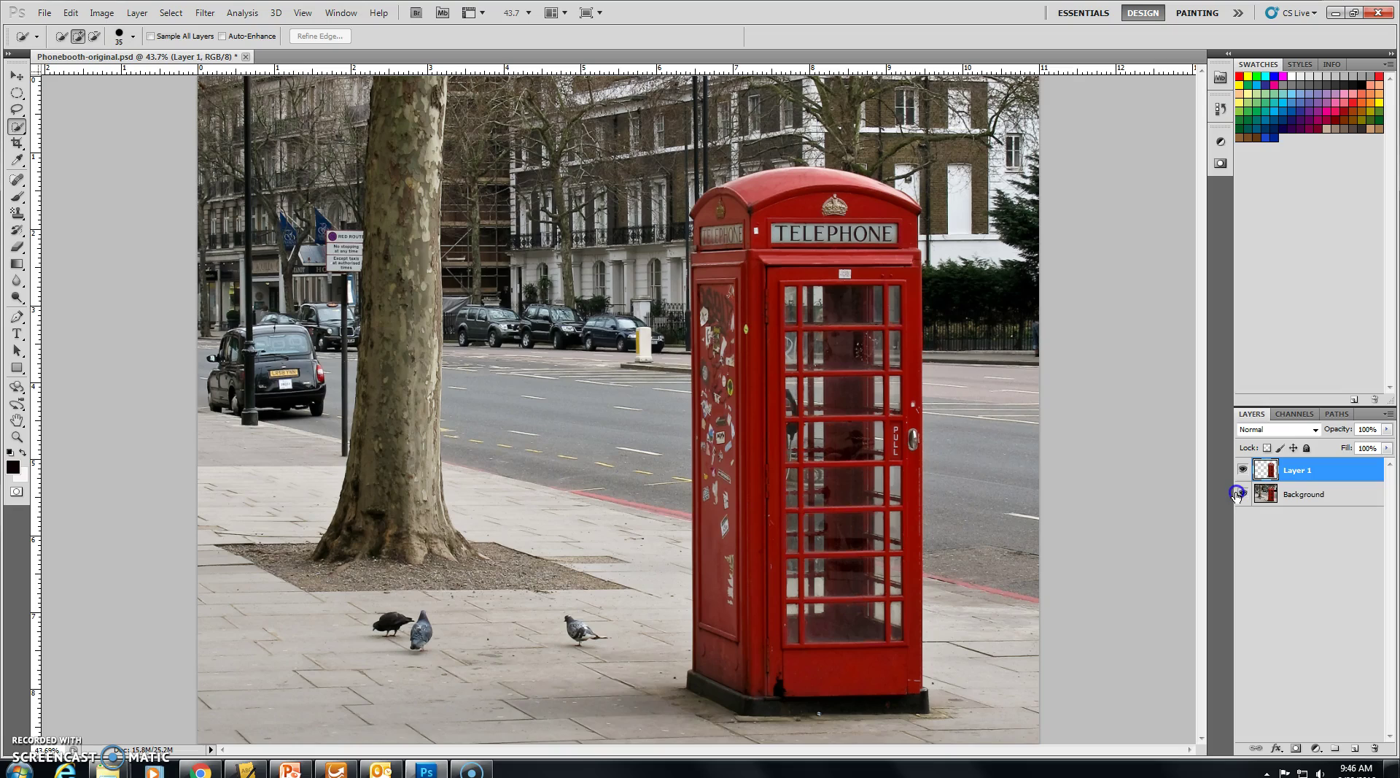
pyautogui.click(1310, 497)
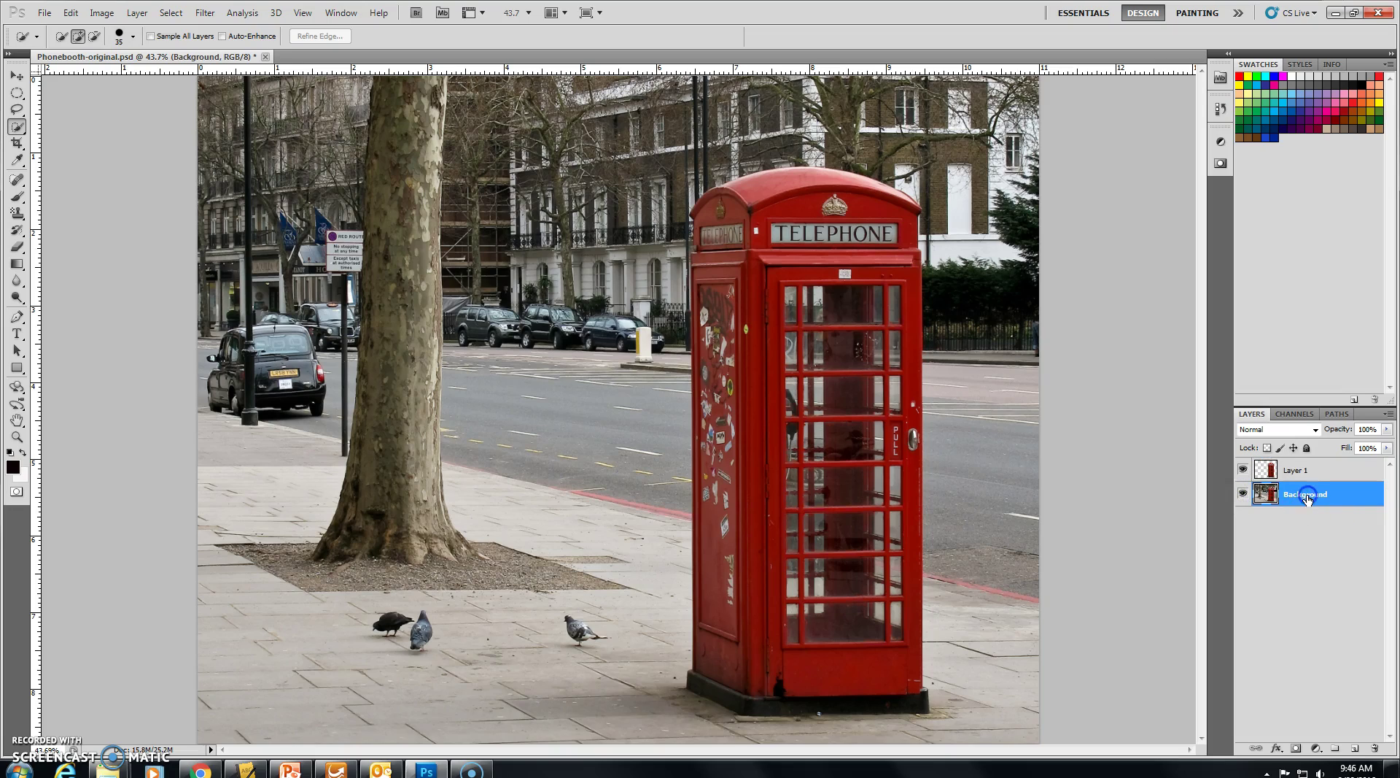
# - Rename the Background layer to Layer 1
pyautogui.doubleClick(1307, 496)
pyautogui.write('L')
pyautogui.click(1307, 474)
# - Close the Layer Style dialogs accidentally opened on the top layer, without changes
pyautogui.doubleClick(1307, 475)
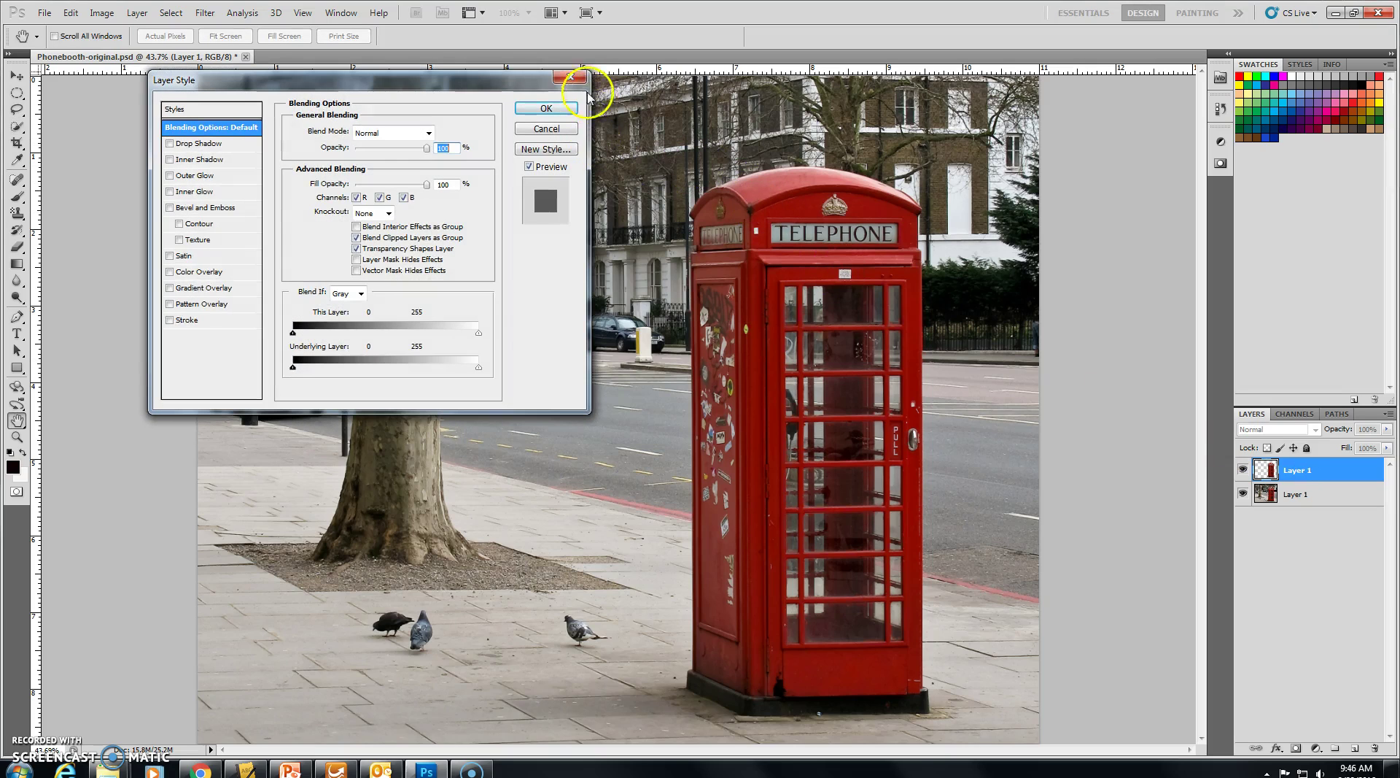
pyautogui.click(571, 76)
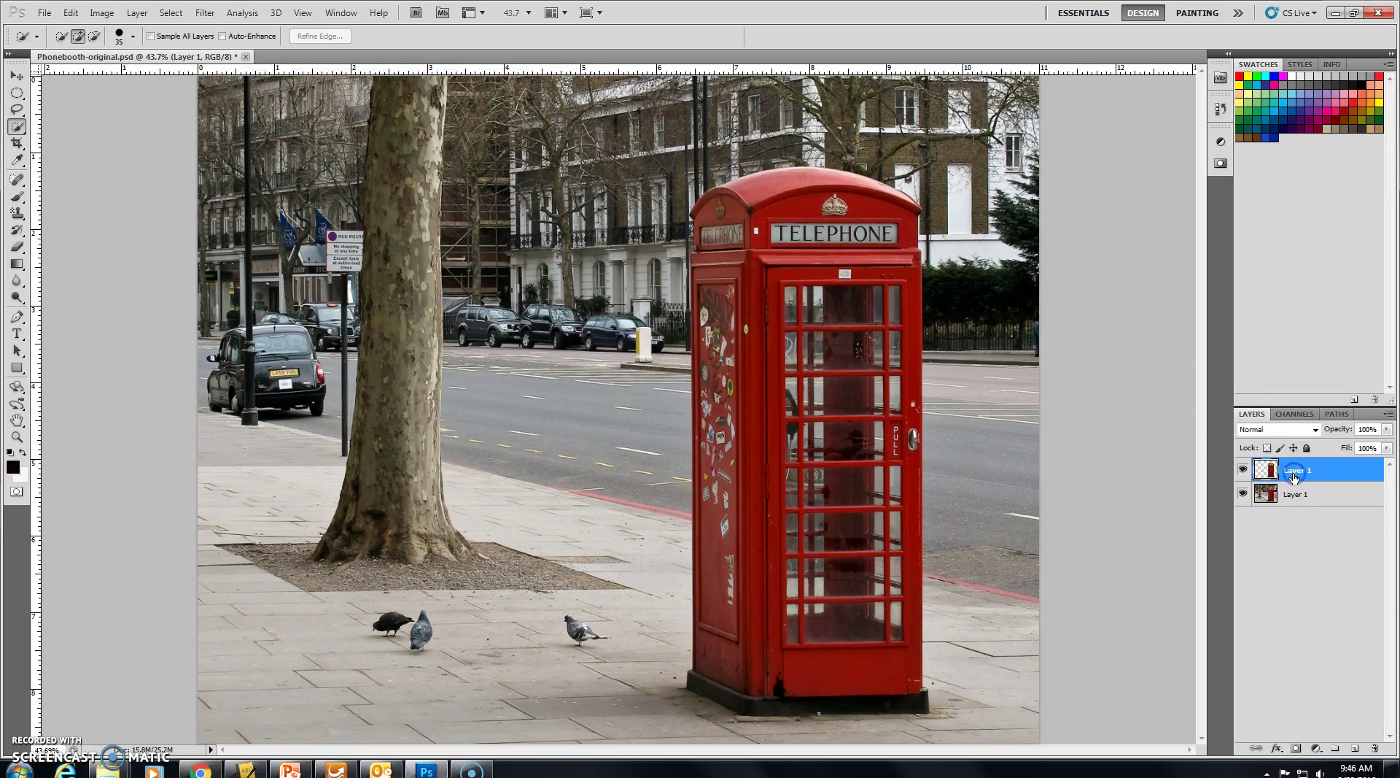
pyautogui.doubleClick(1295, 476)
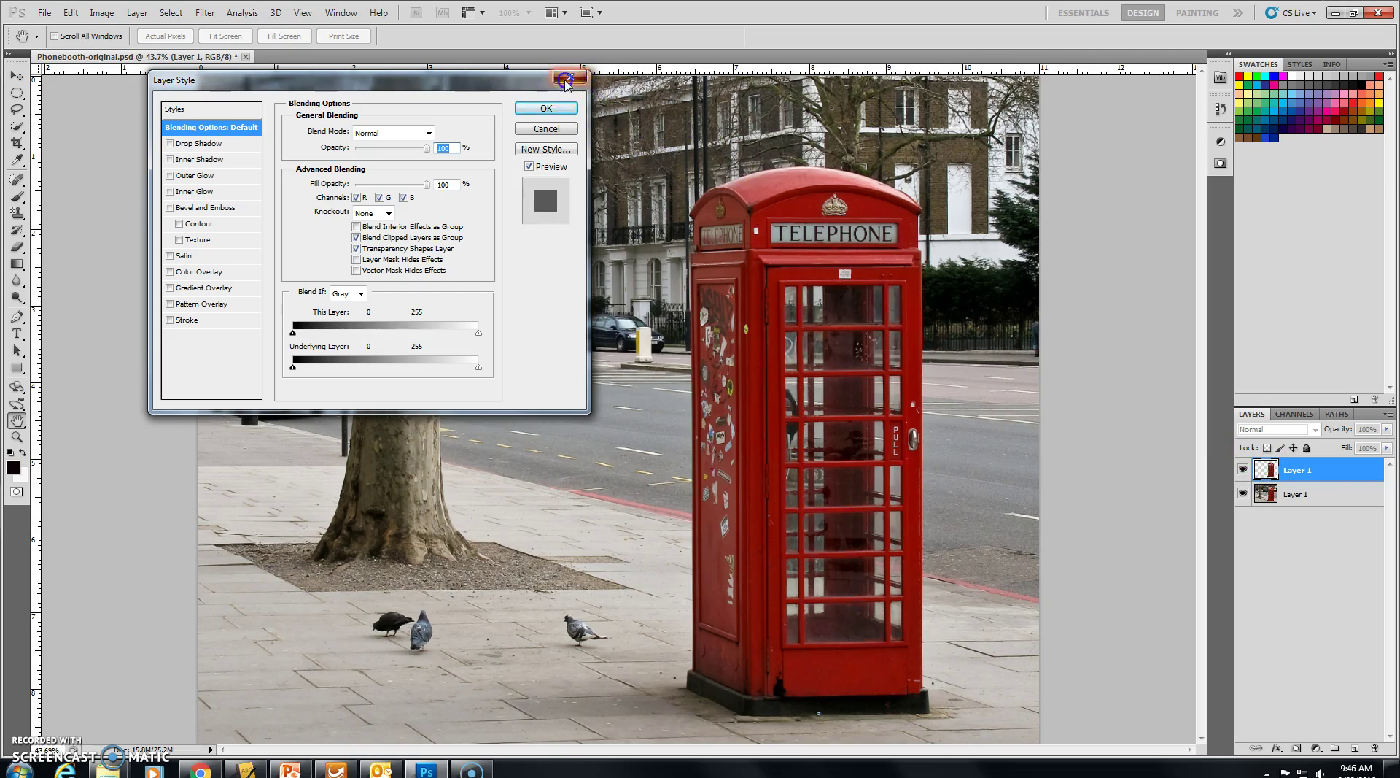
pyautogui.click(570, 76)
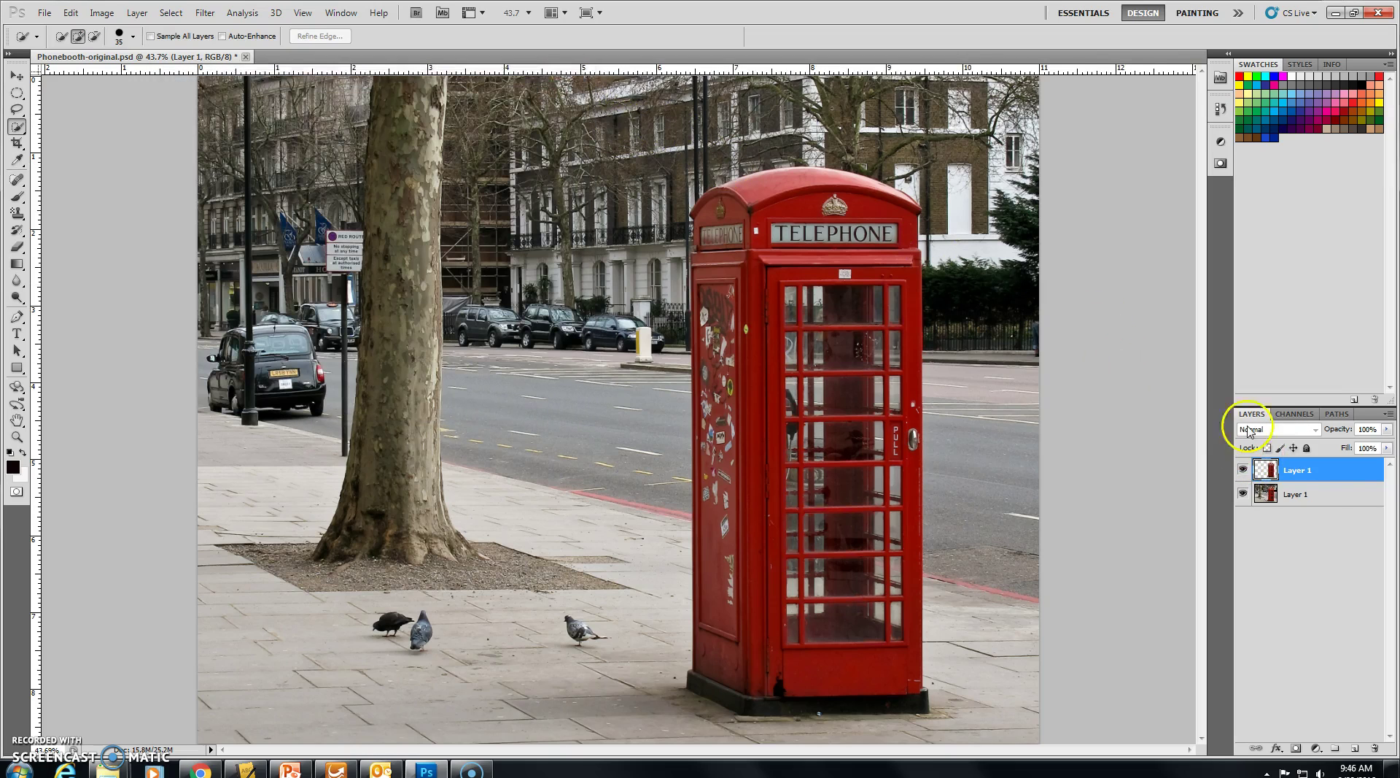
pyautogui.click(1317, 470)
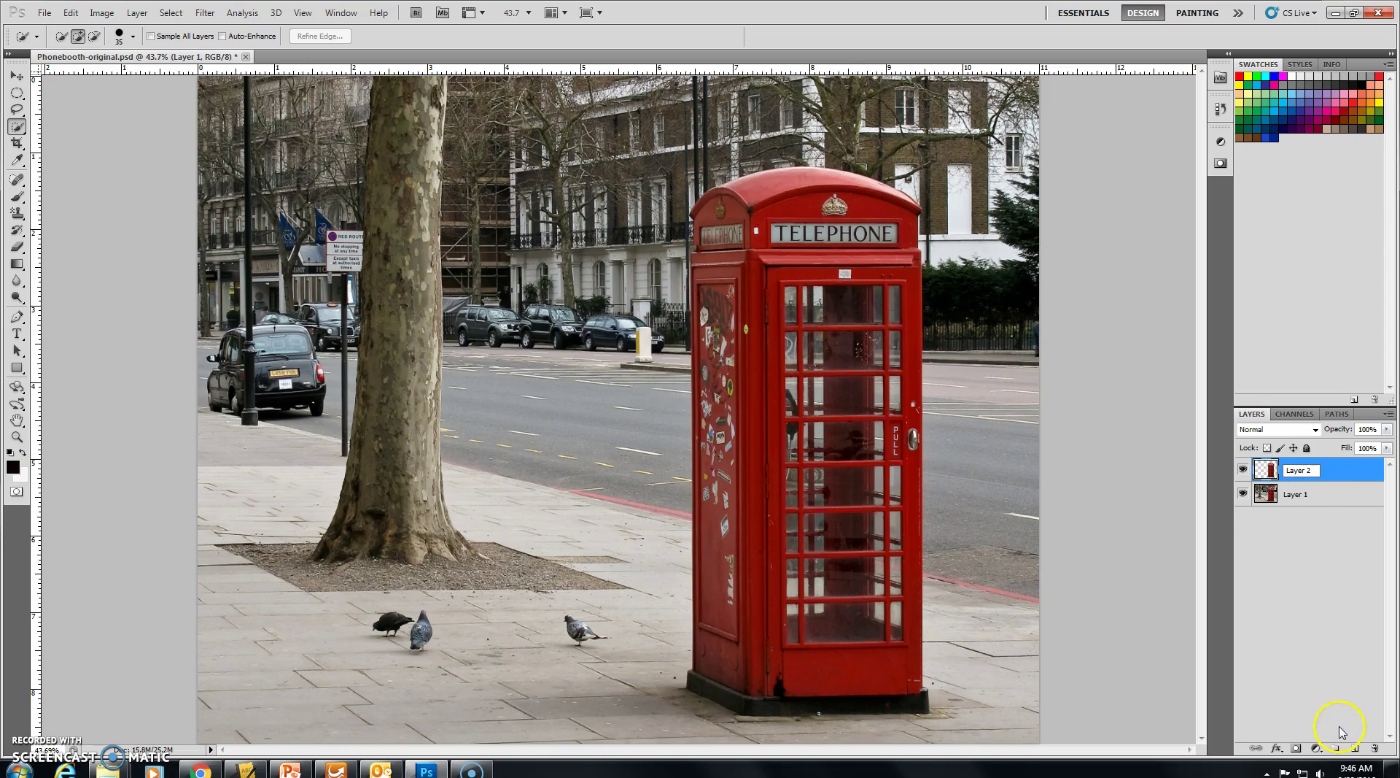
# - Name the top layer Layer 2 and move its booth copy left beside the original
pyautogui.click(1276, 494)
pyautogui.click(1282, 470)
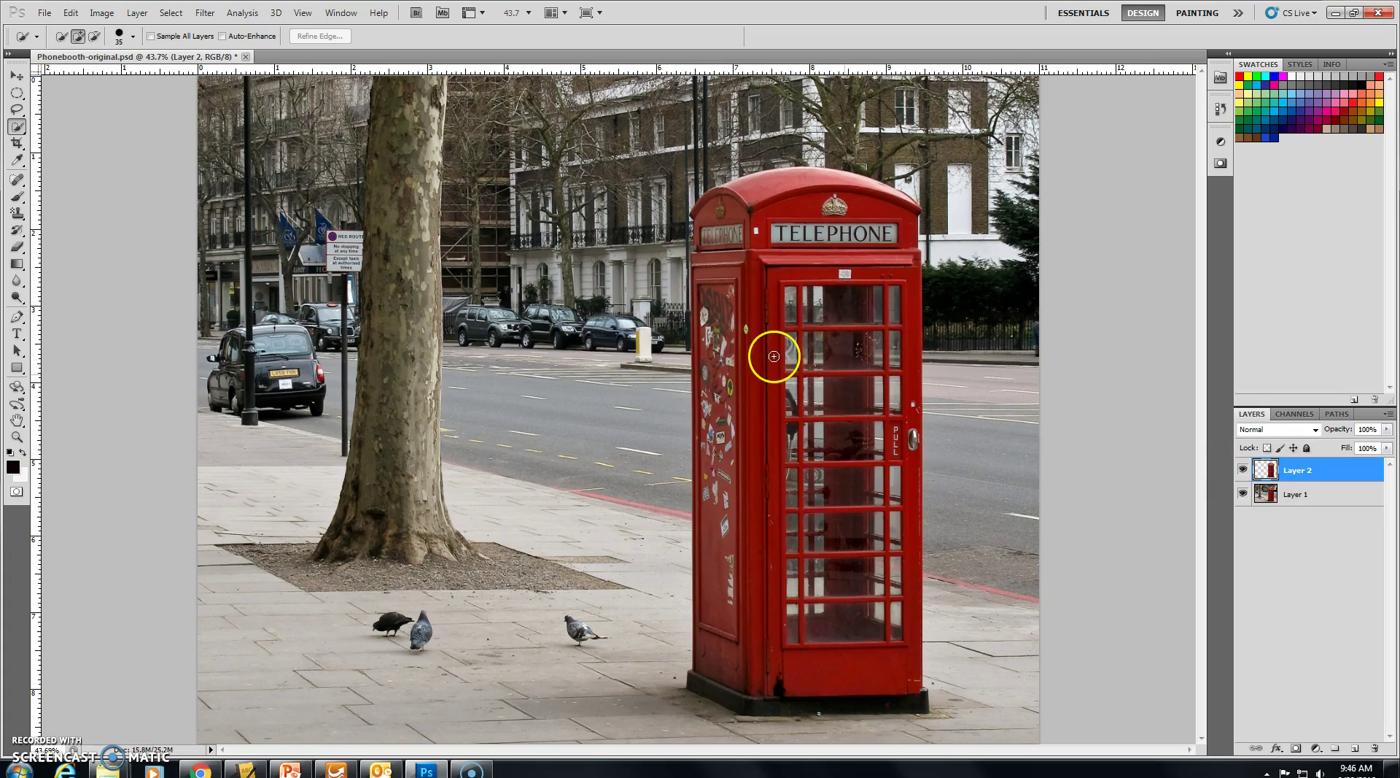
pyautogui.click(16, 75)
pyautogui.moveTo(763, 389); pyautogui.dragTo(472, 383)
pyautogui.moveTo(537, 445); pyautogui.dragTo(537, 443)
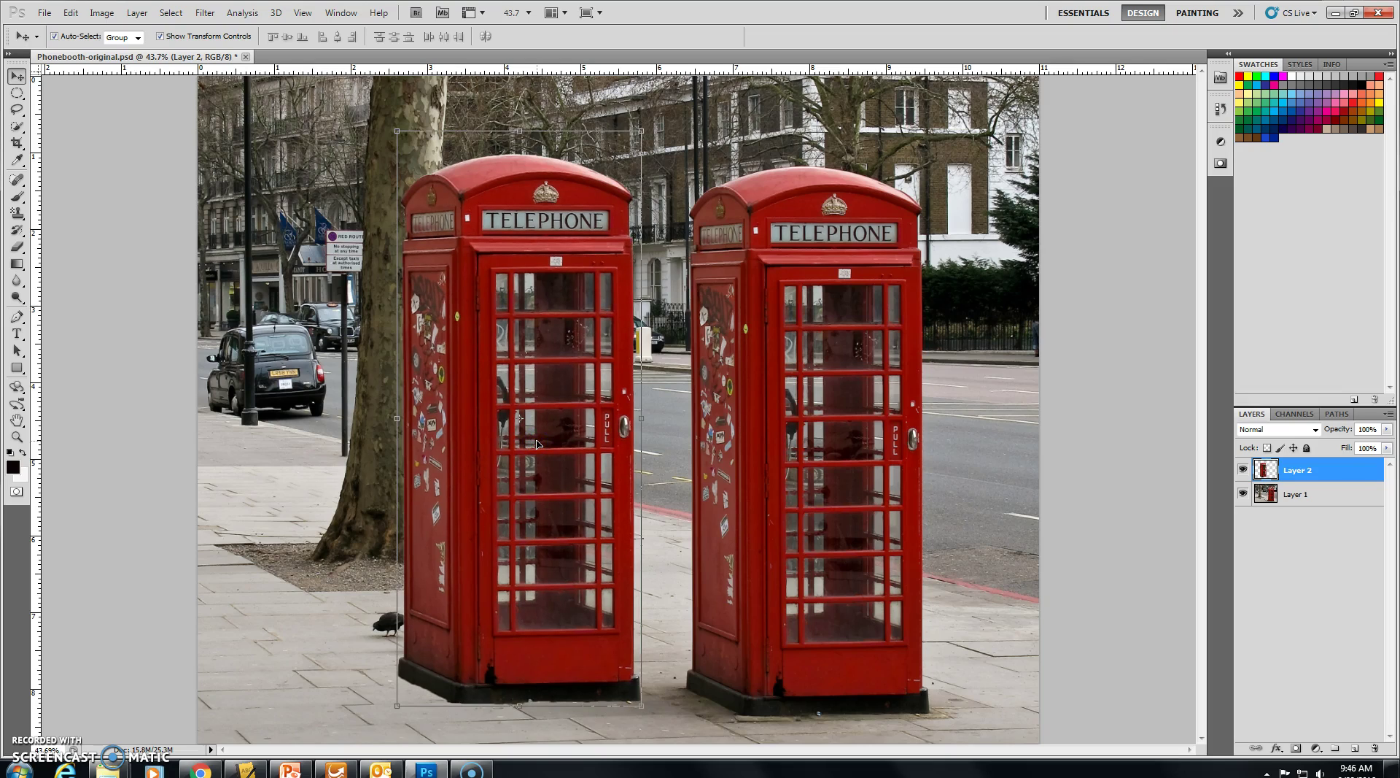
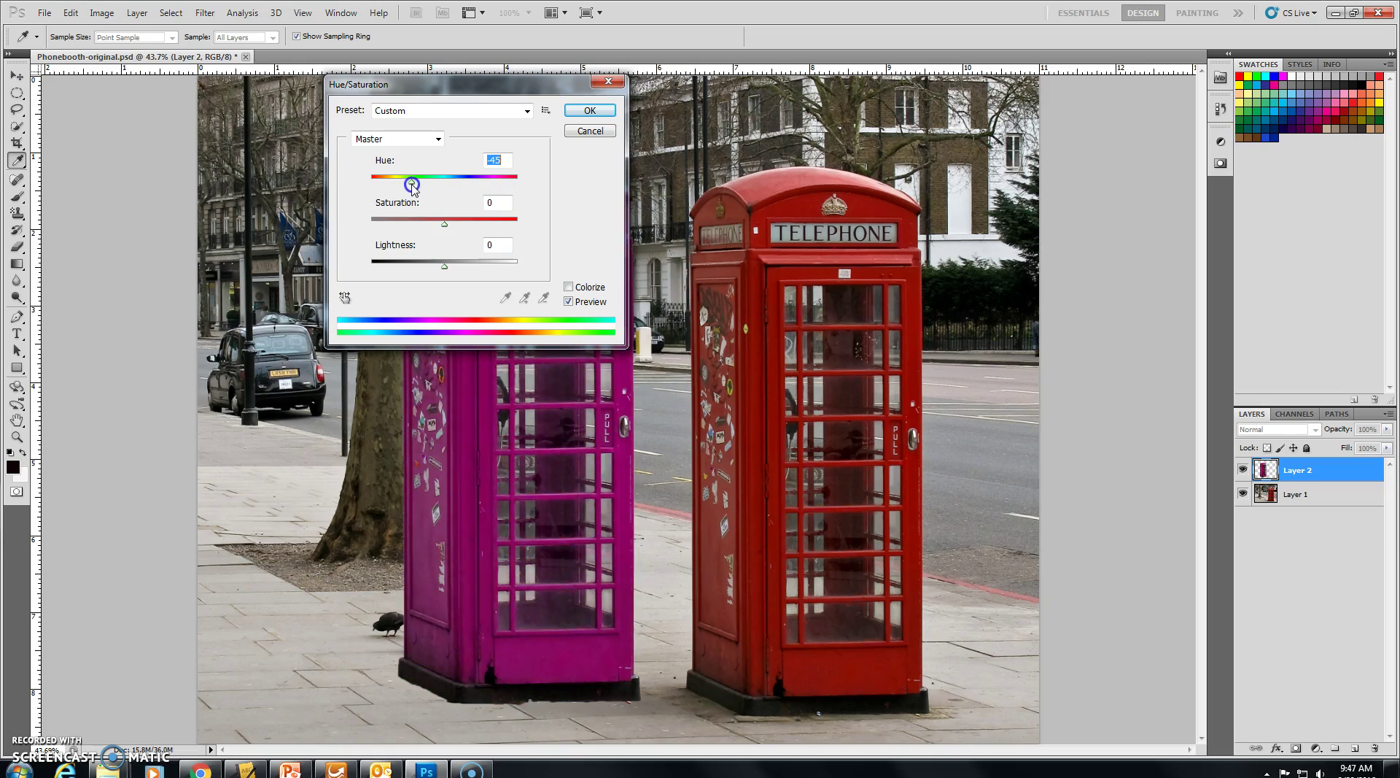
# - Apply a hue of -148 to the copied phone booth so it turns blue
pyautogui.click(510, 166)
pyautogui.write('148')
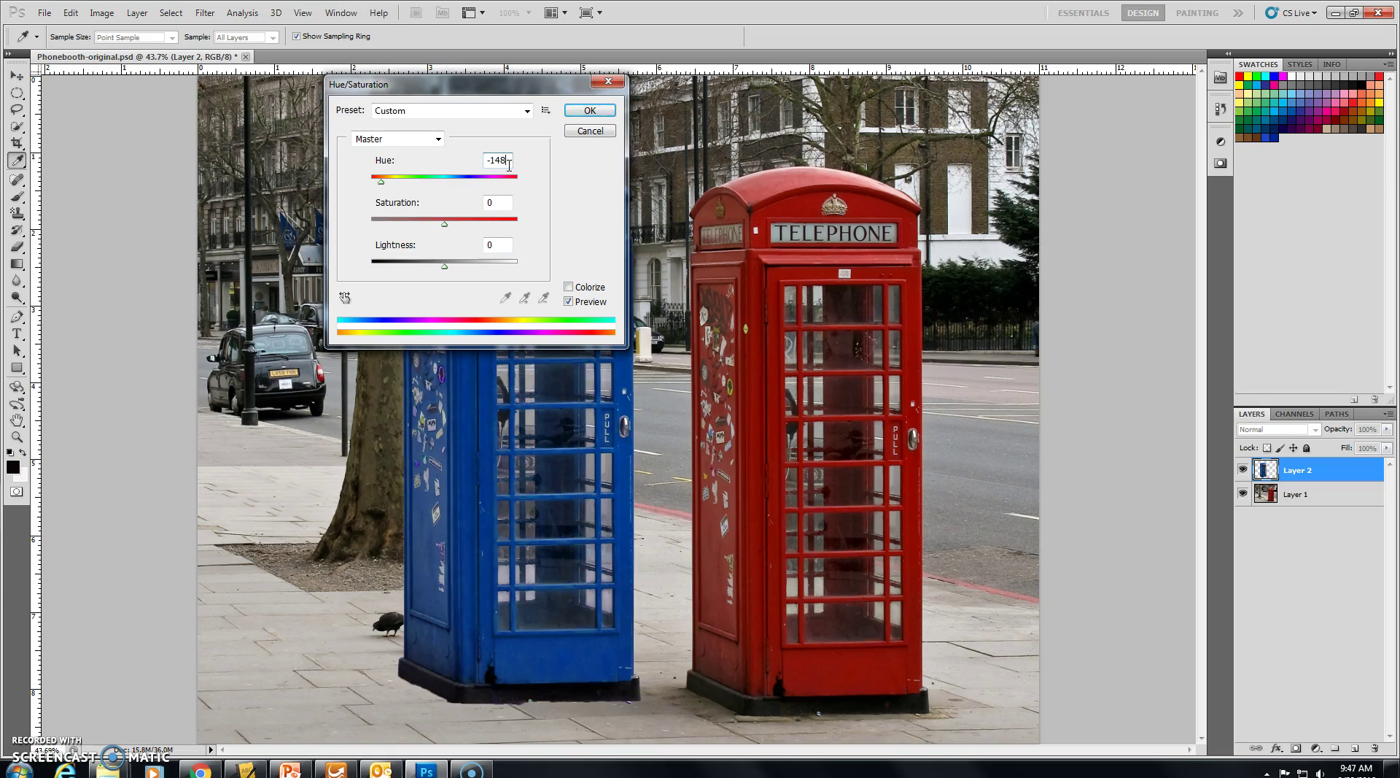
pyautogui.press('Return')
pyautogui.press('v')
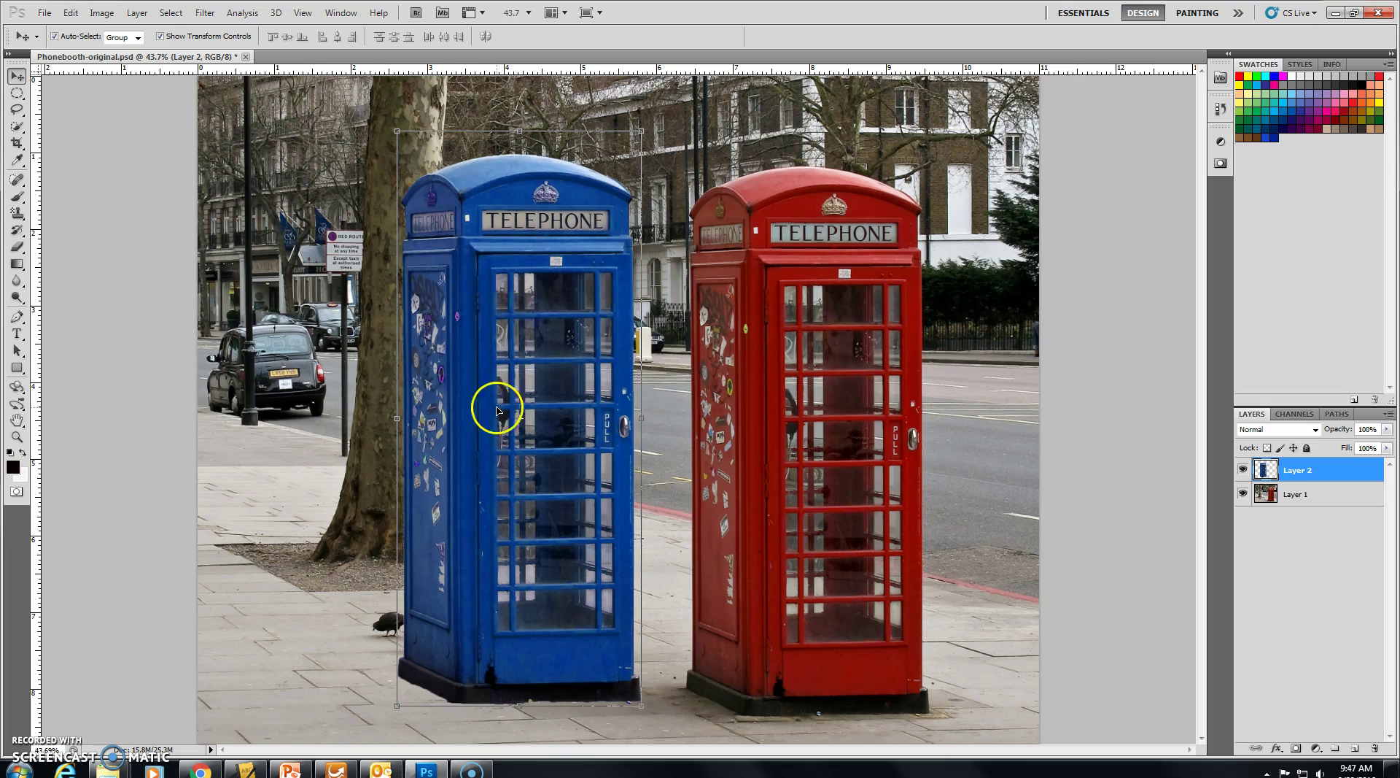
# - Move the blue booth copy beside the tree and begin shrinking it
pyautogui.moveTo(506, 453); pyautogui.dragTo(601, 606)
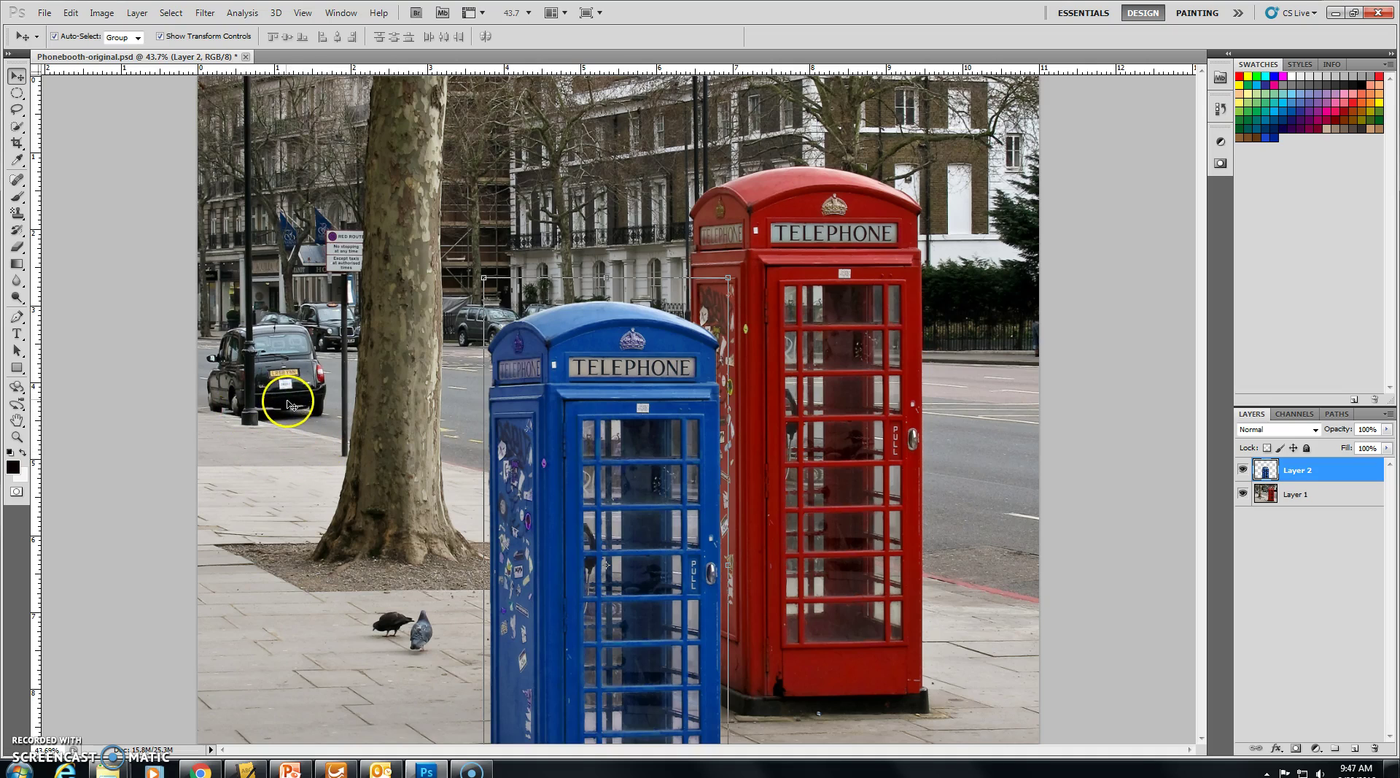
pyautogui.moveTo(623, 505); pyautogui.dragTo(527, 397)
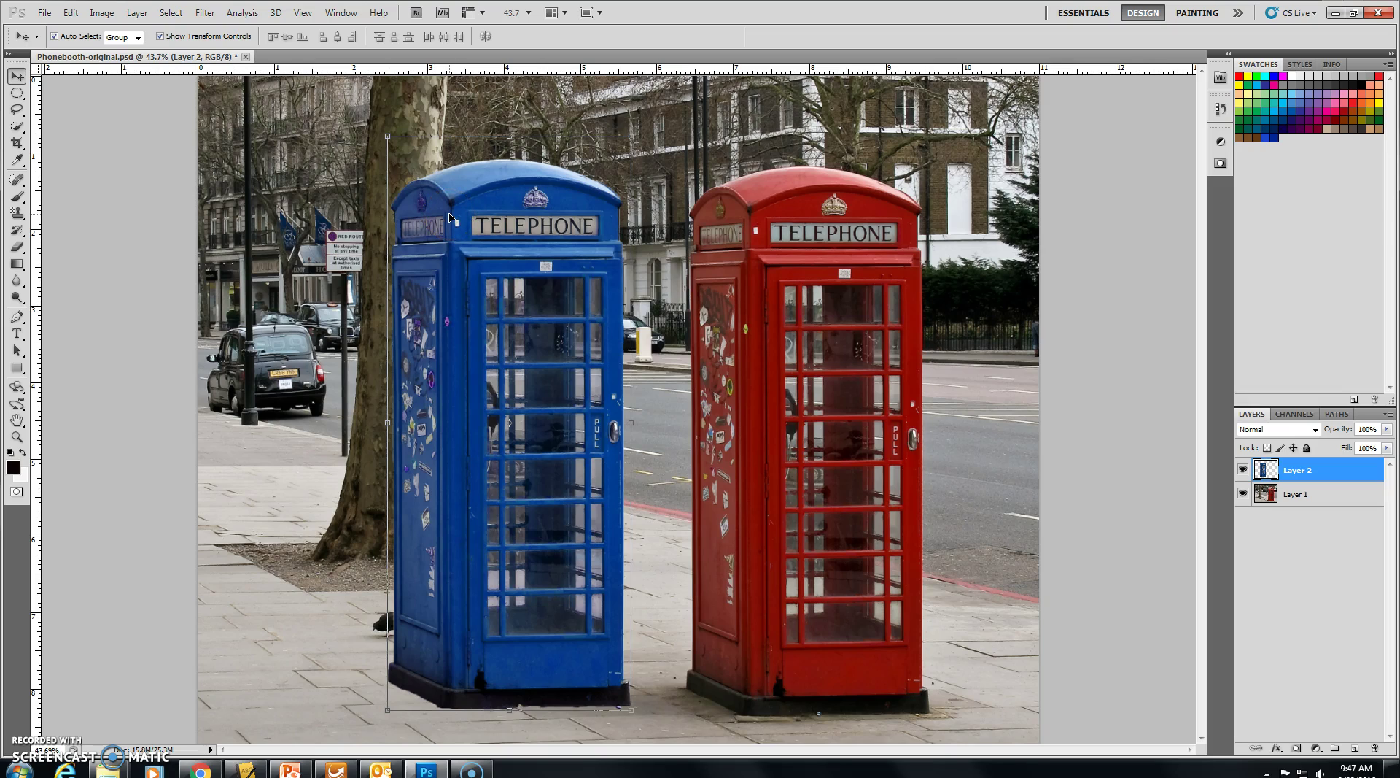
pyautogui.click(407, 156)
pyautogui.moveTo(387, 137); pyautogui.dragTo(477, 276)
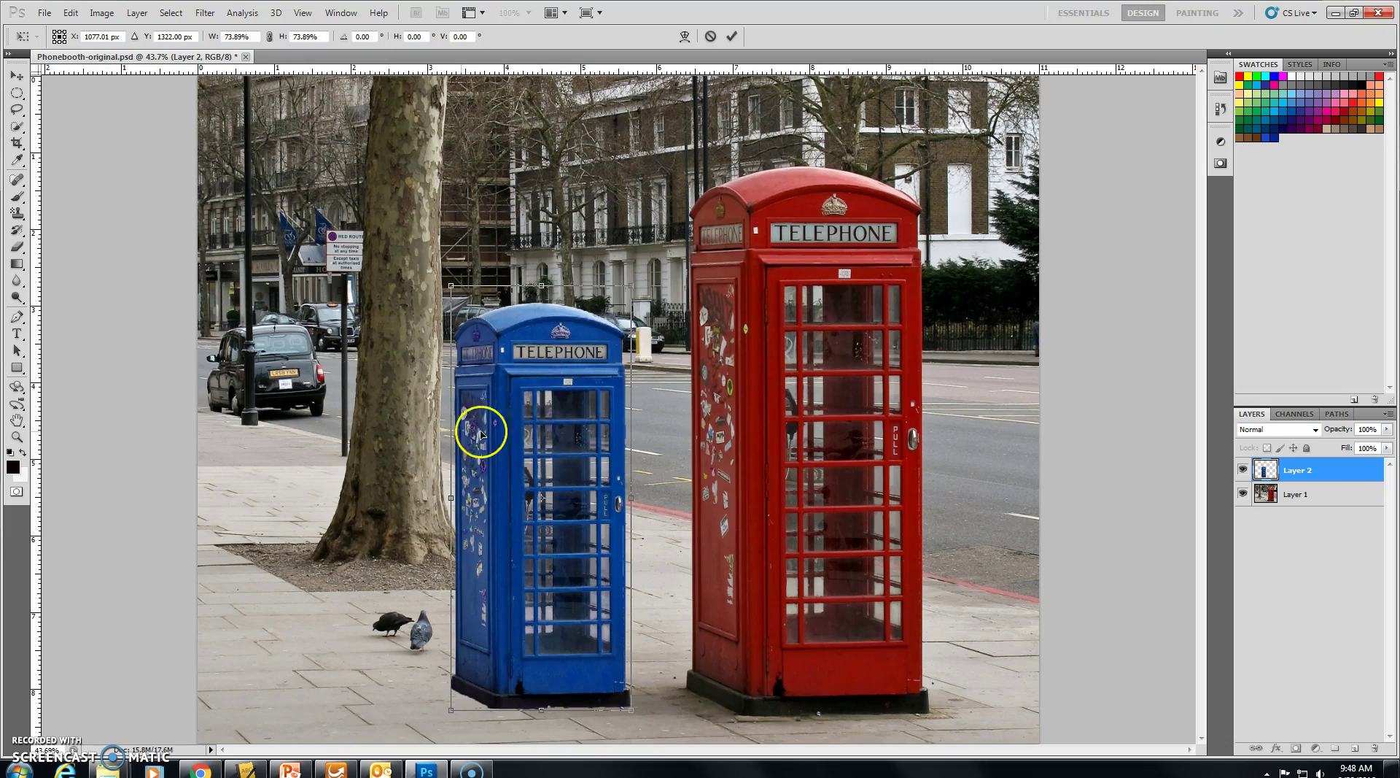
pyautogui.moveTo(557, 501)
pyautogui.mouseDown()
pyautogui.moveTo(418, 436)
pyautogui.moveTo(308, 348)
pyautogui.moveTo(509, 484)
pyautogui.moveTo(541, 483)
pyautogui.mouseUp()
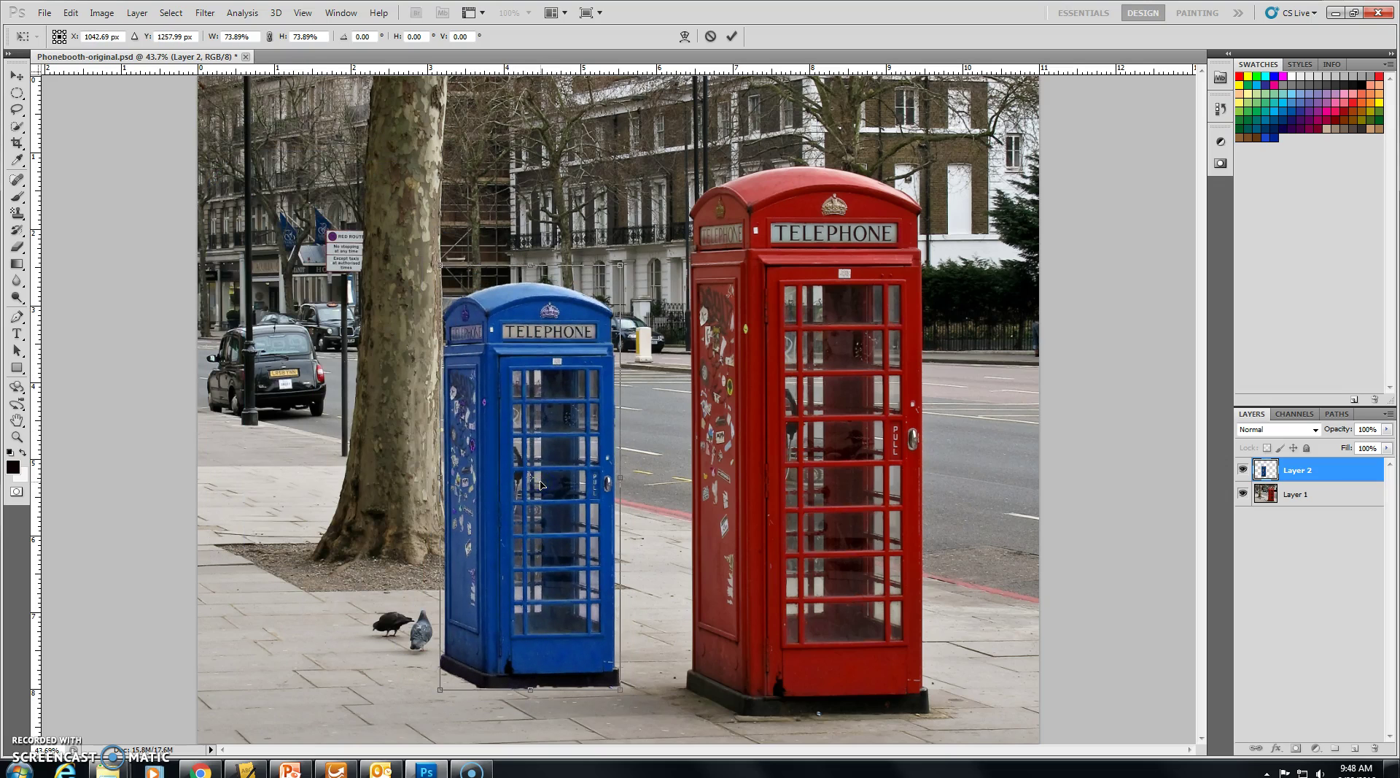
pyautogui.moveTo(440, 264); pyautogui.dragTo(516, 390)
# - Scale the blue booth to about 34% and set it just left of the tree
pyautogui.moveTo(500, 491)
pyautogui.mouseDown()
pyautogui.moveTo(314, 353)
pyautogui.moveTo(305, 362)
pyautogui.moveTo(522, 502)
pyautogui.mouseUp()
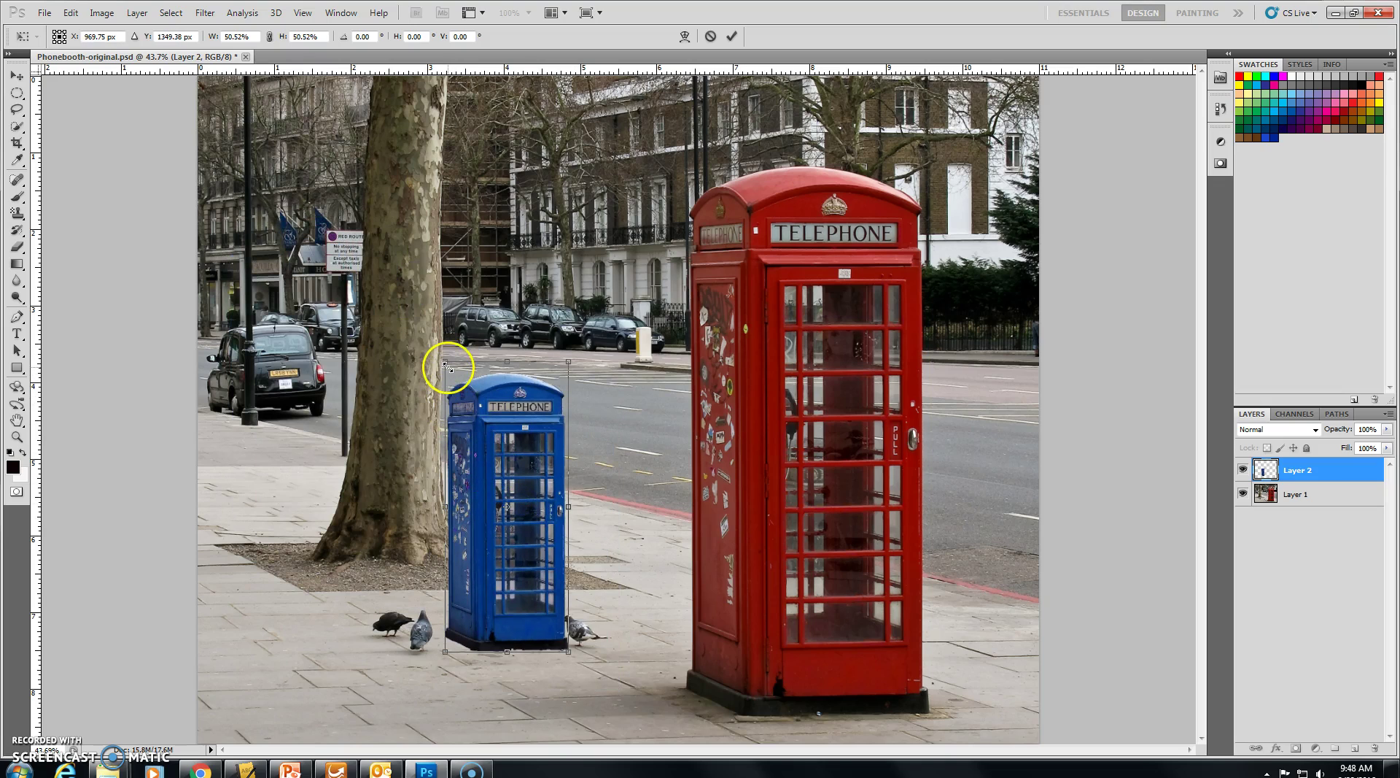
pyautogui.moveTo(446, 362); pyautogui.dragTo(480, 435)
pyautogui.moveTo(518, 529); pyautogui.dragTo(314, 377)
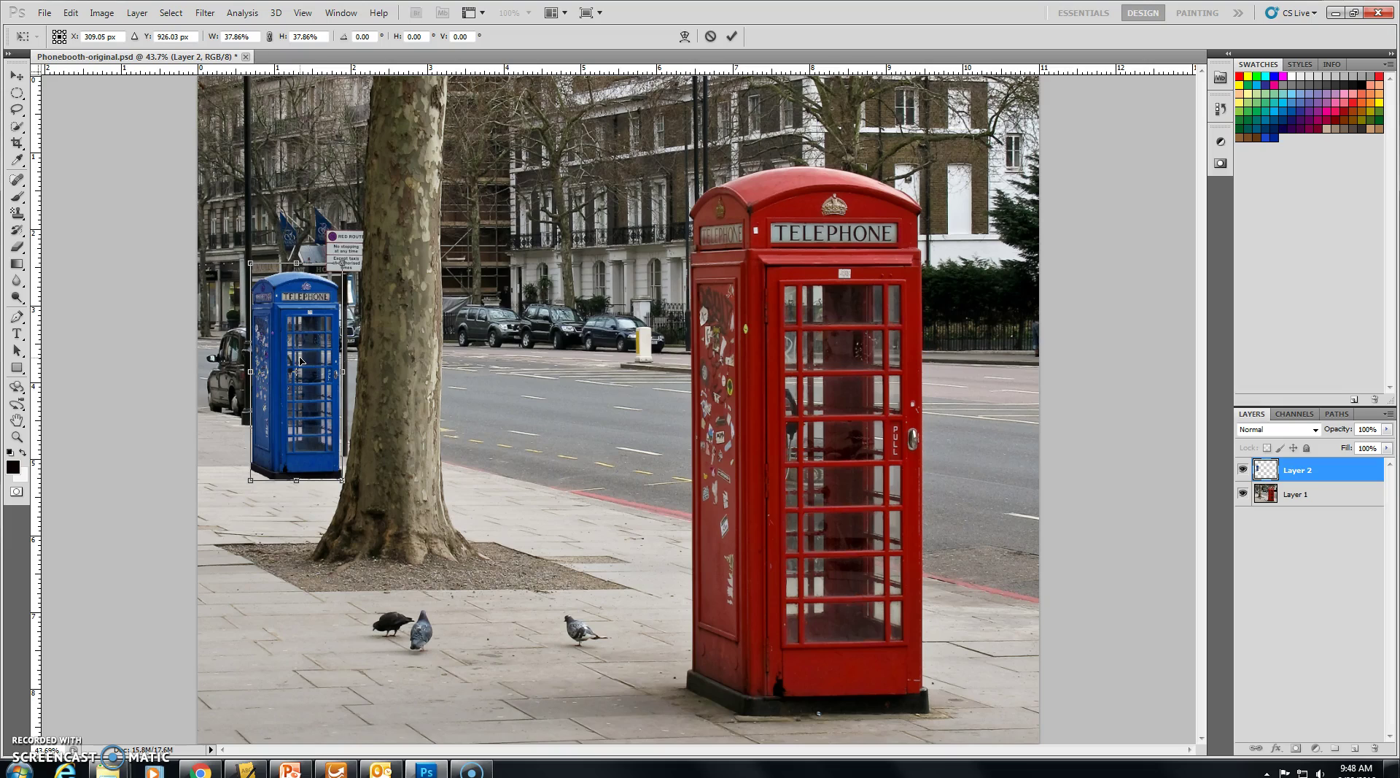
pyautogui.moveTo(250, 264); pyautogui.dragTo(259, 284)
pyautogui.click(291, 312)
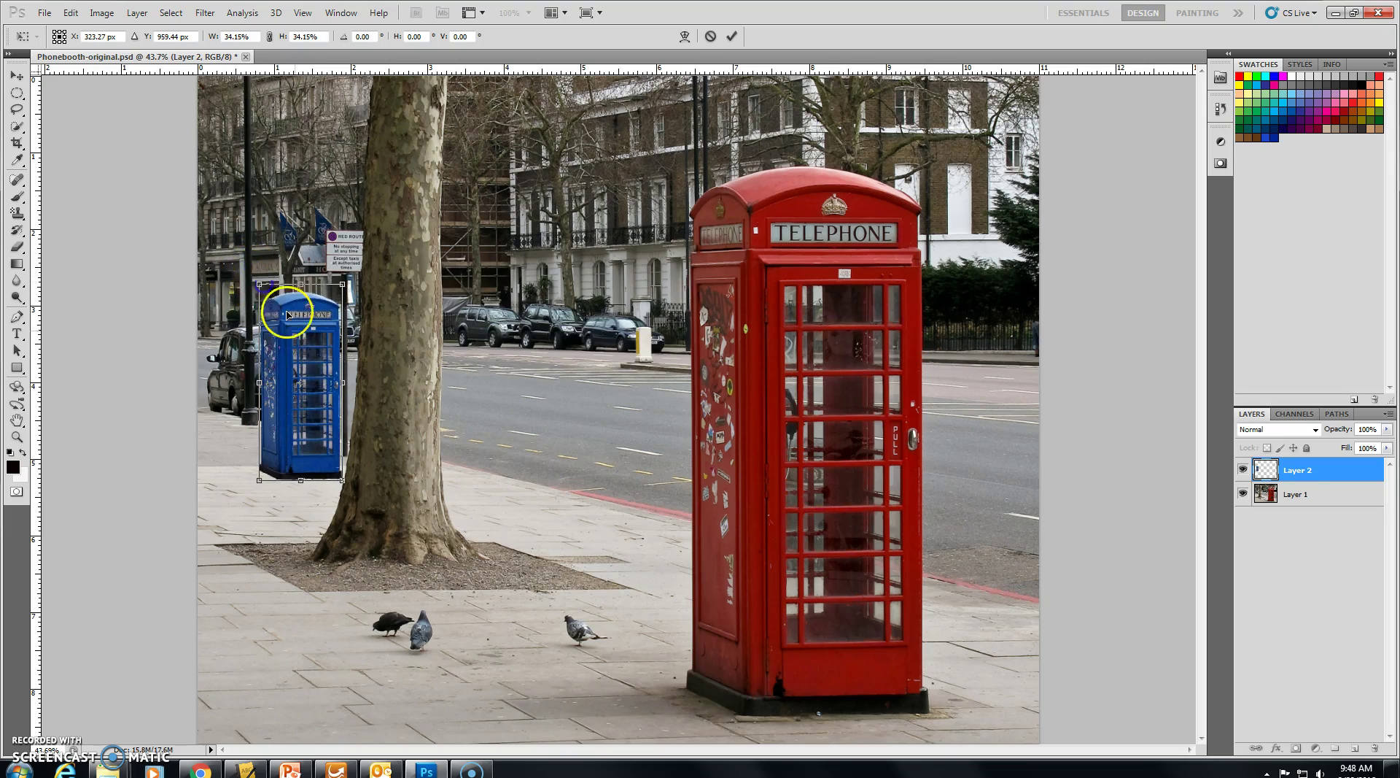
pyautogui.moveTo(311, 374); pyautogui.dragTo(307, 366)
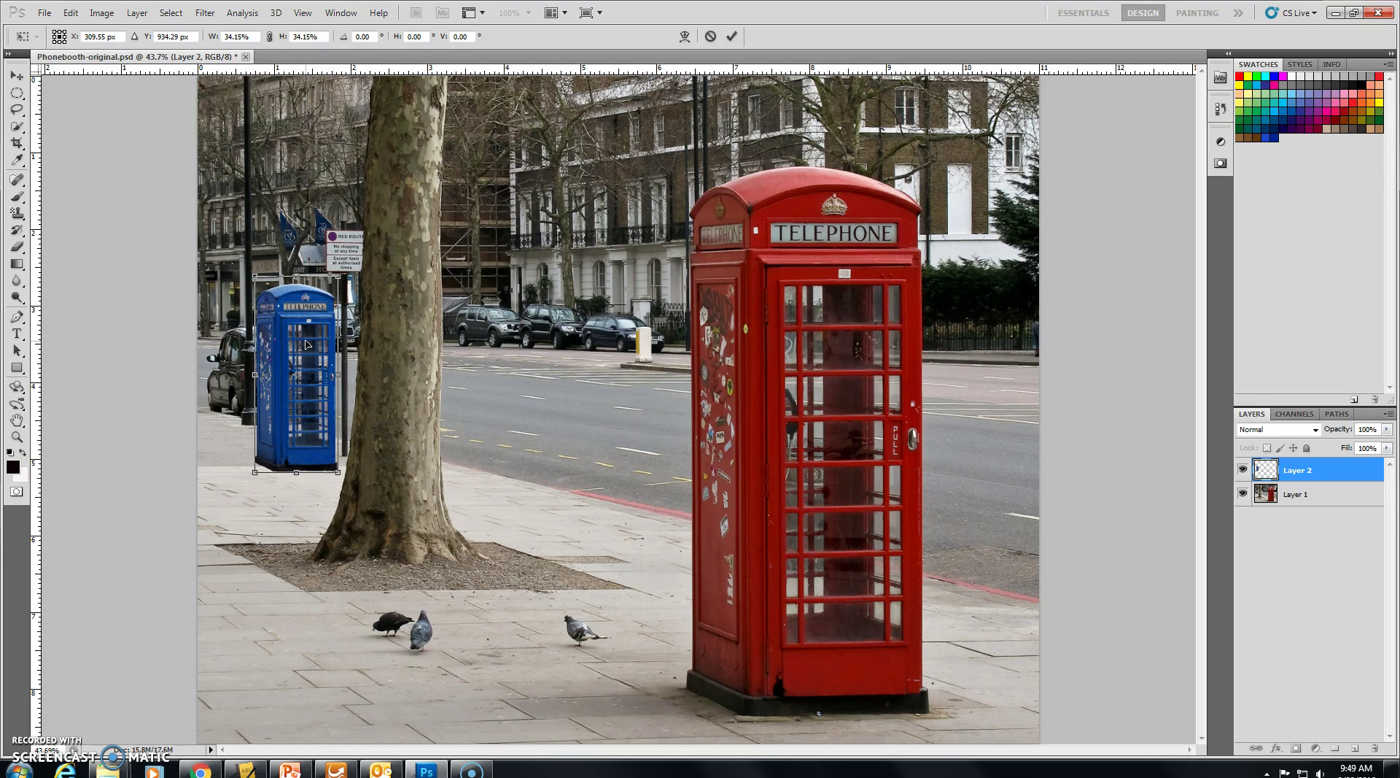
pyautogui.press('Return')
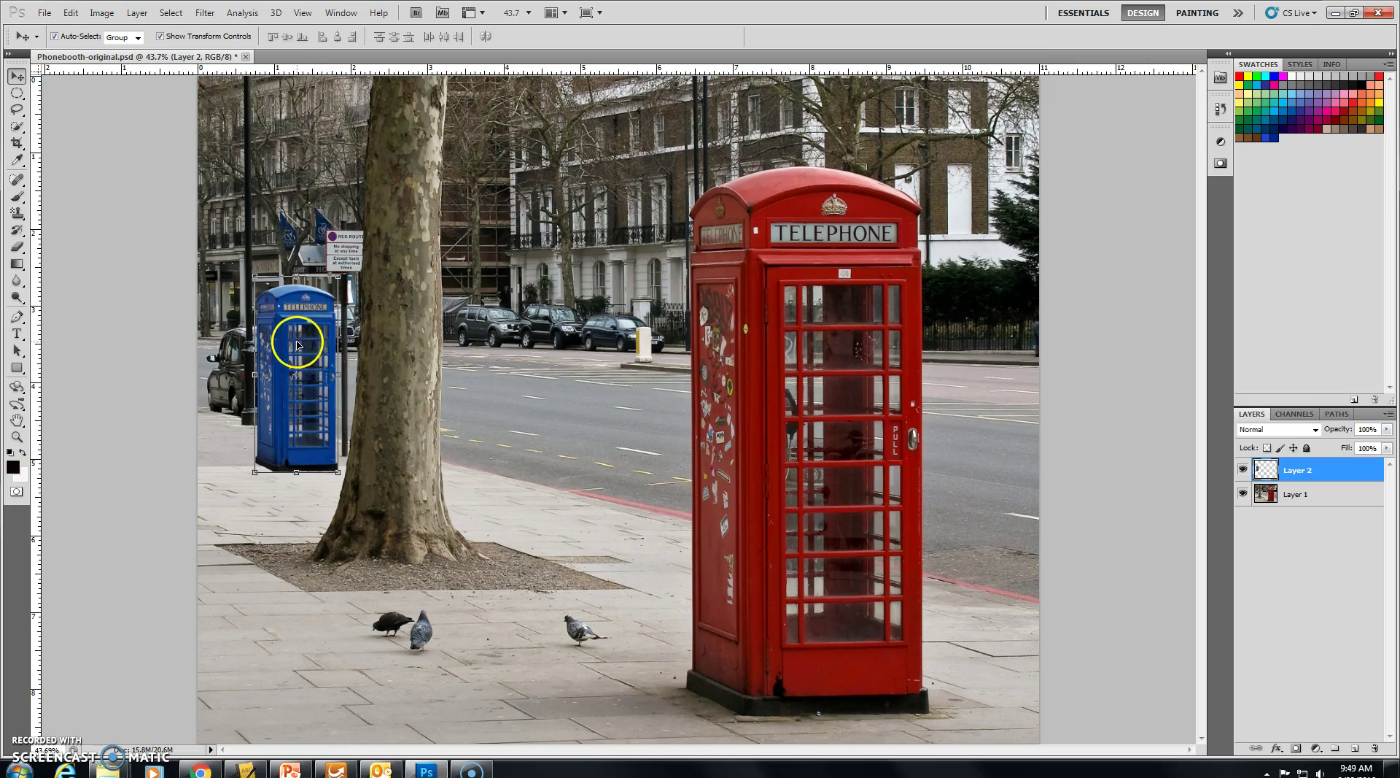
# - Duplicate Layer 2 as Layer 3 and make the new booth copy the active layer
pyautogui.rightClick(1346, 473)
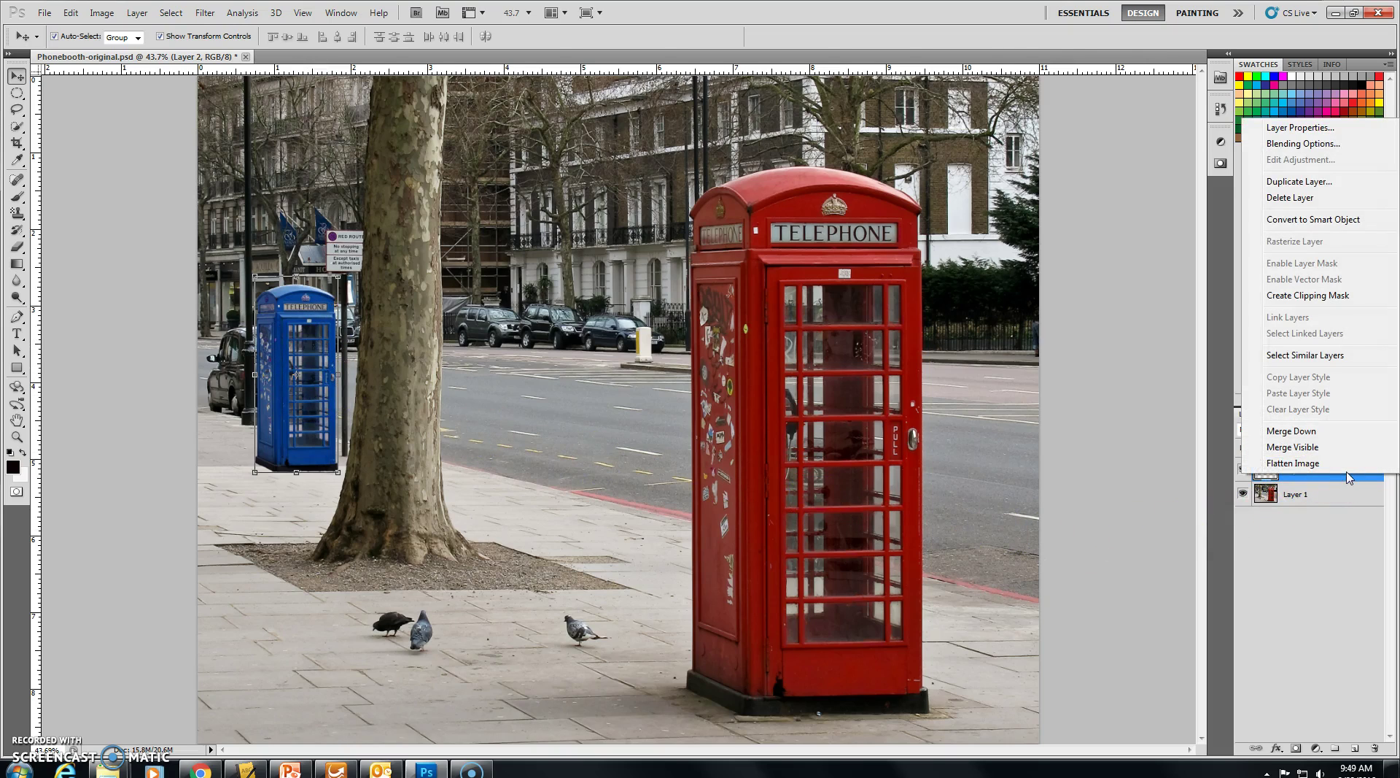
pyautogui.click(1287, 188)
pyautogui.click(1289, 184)
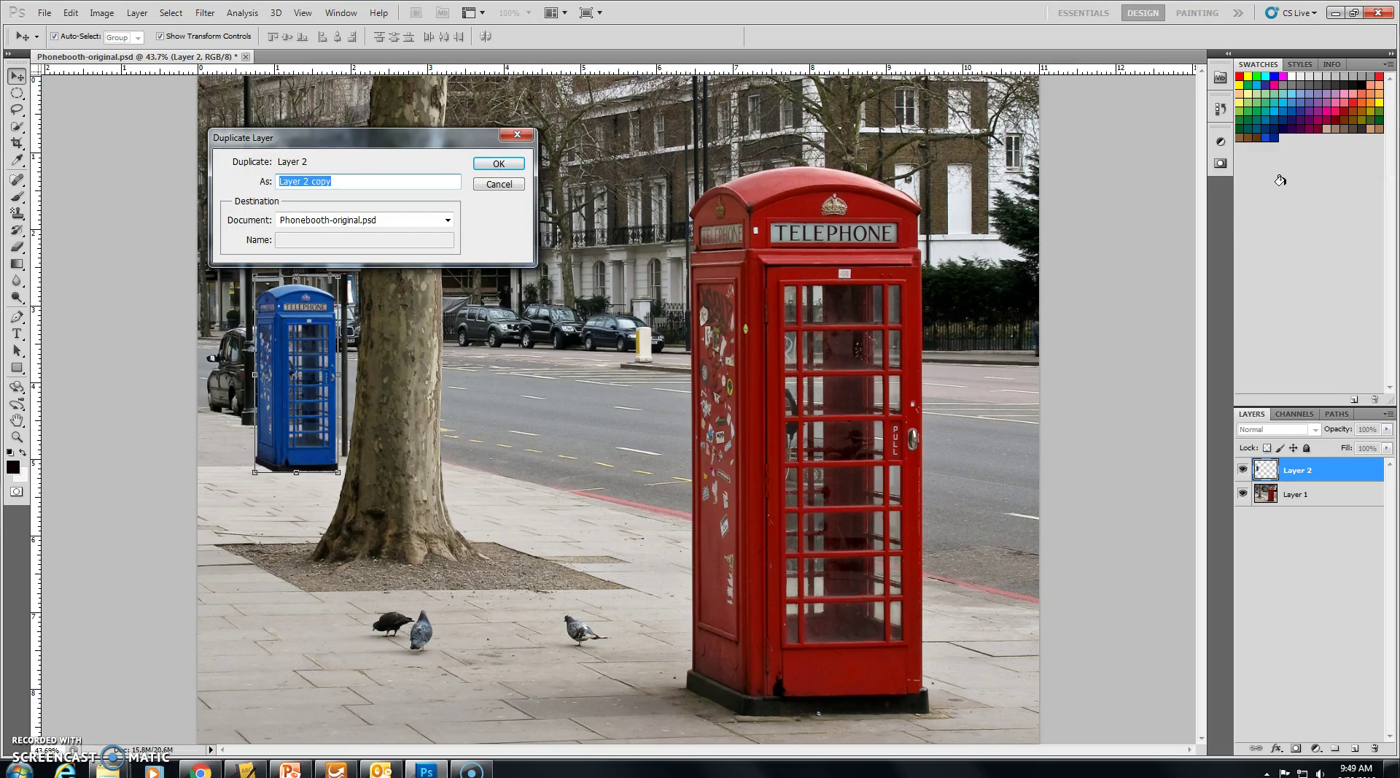
pyautogui.click(341, 176)
pyautogui.moveTo(351, 181); pyautogui.dragTo(308, 186)
pyautogui.click(499, 163)
pyautogui.click(1159, 428)
pyautogui.click(1306, 469)
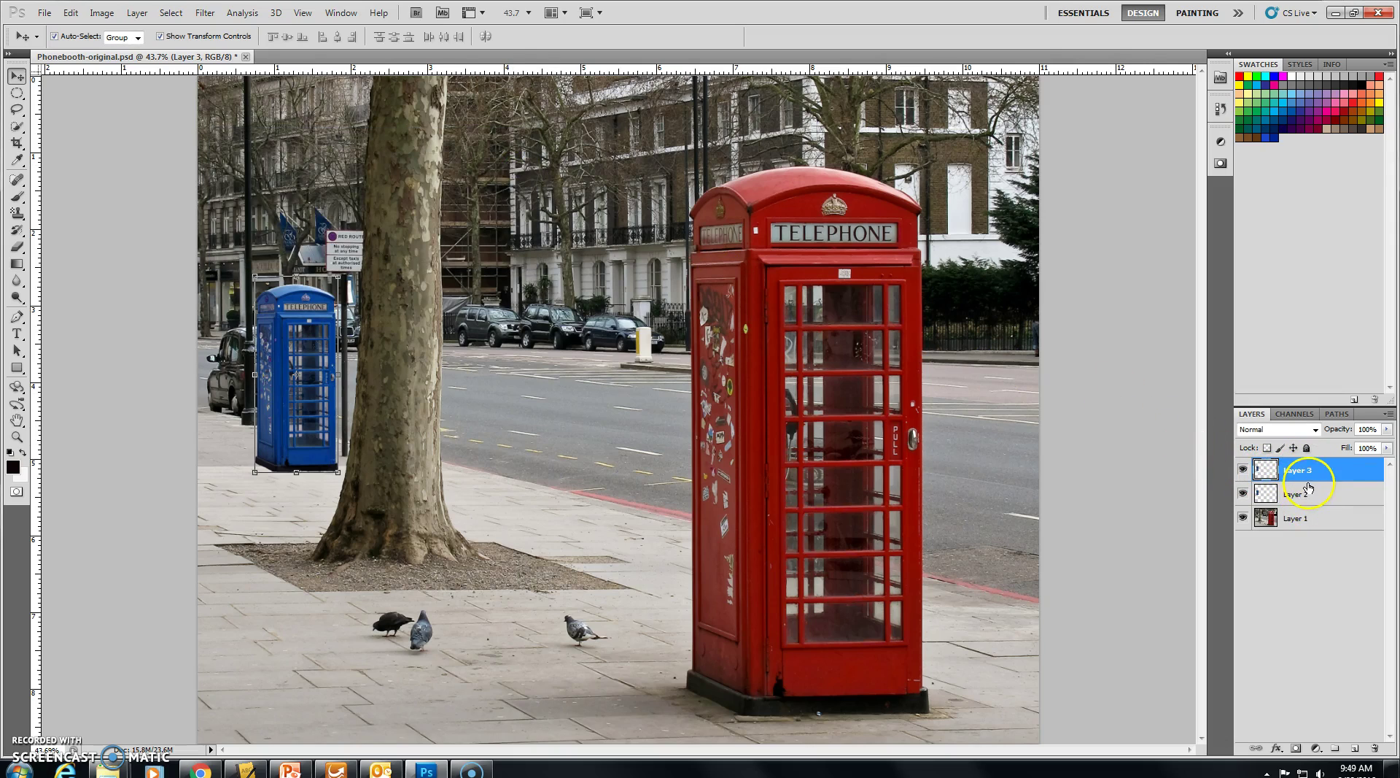
# - Place the second blue booth right of the tree, resized to roughly 149%, and commit
pyautogui.moveTo(305, 368); pyautogui.dragTo(514, 407)
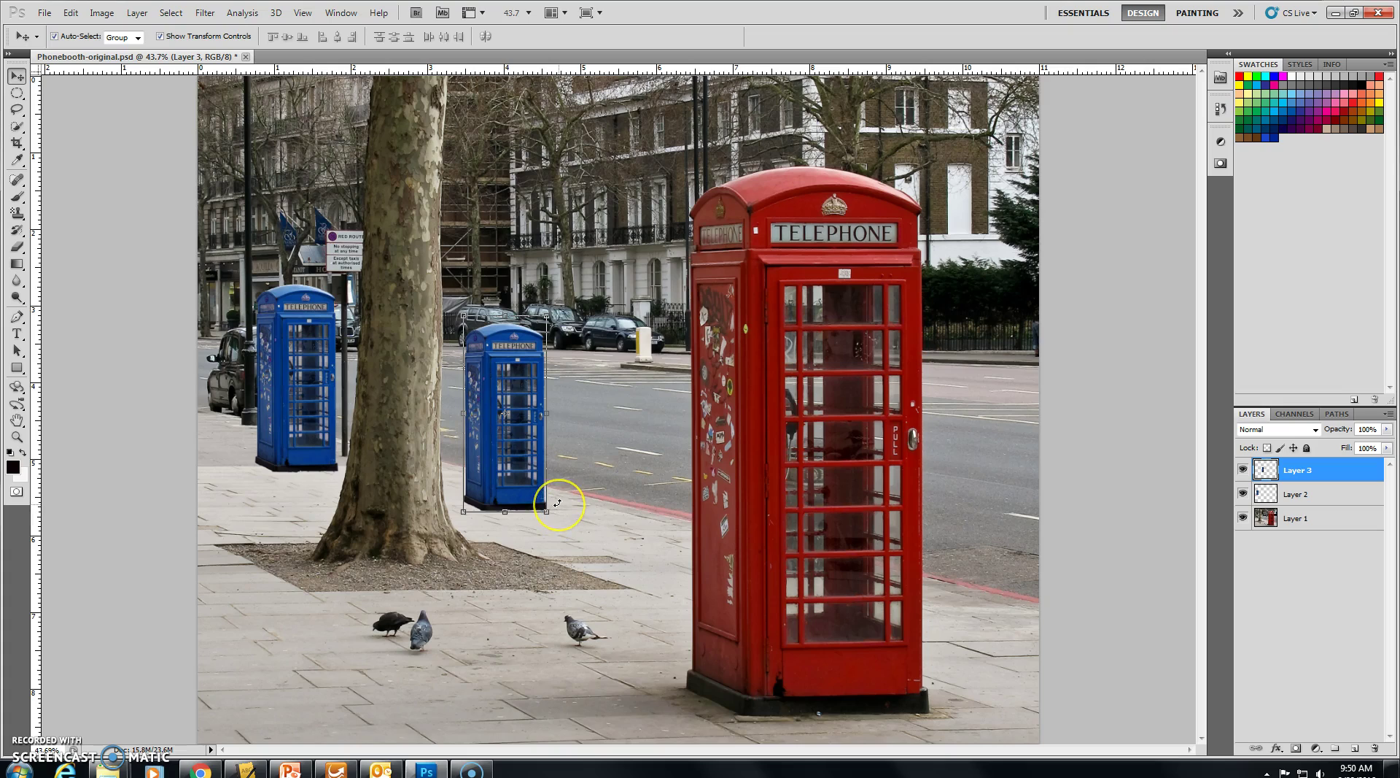
pyautogui.moveTo(547, 316); pyautogui.dragTo(576, 248)
pyautogui.moveTo(518, 363); pyautogui.dragTo(513, 399)
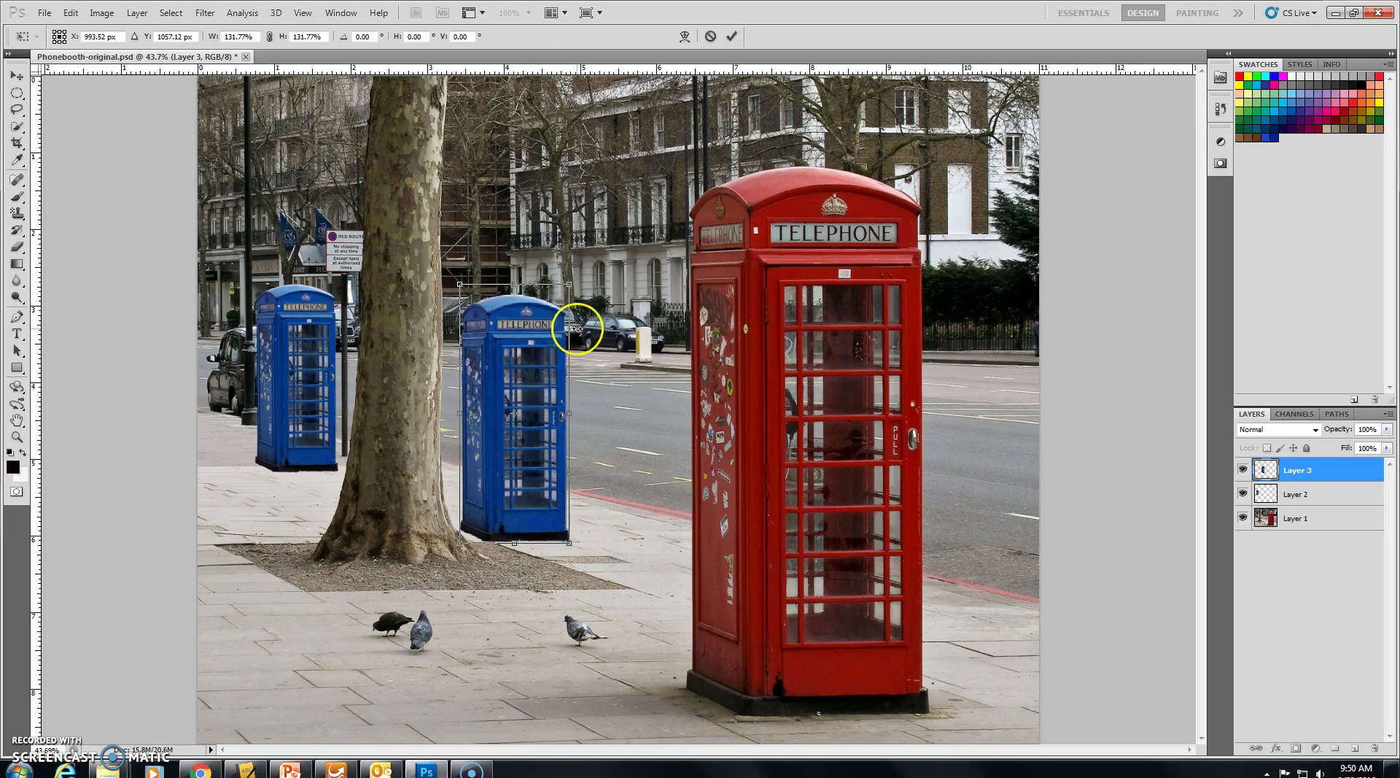
pyautogui.moveTo(568, 284); pyautogui.dragTo(603, 250)
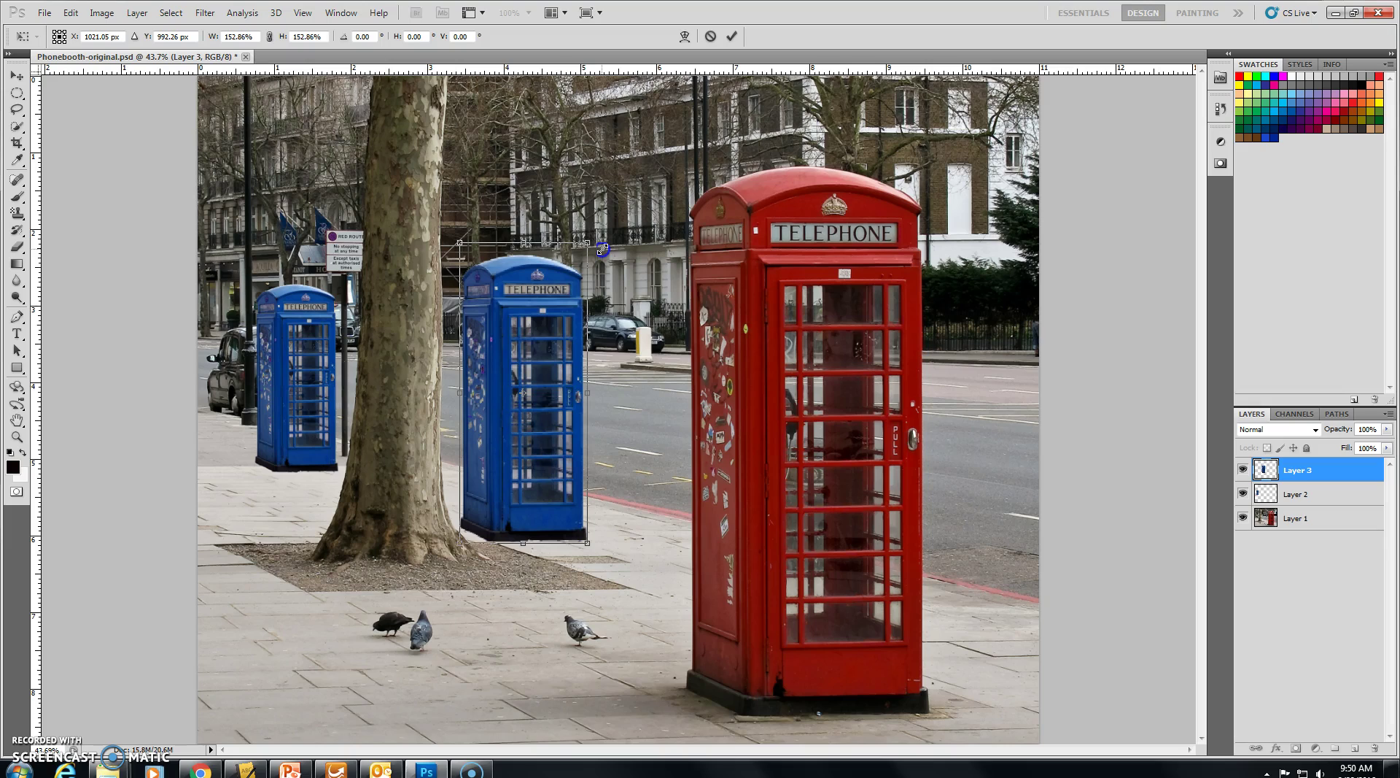
pyautogui.moveTo(550, 363); pyautogui.dragTo(541, 365)
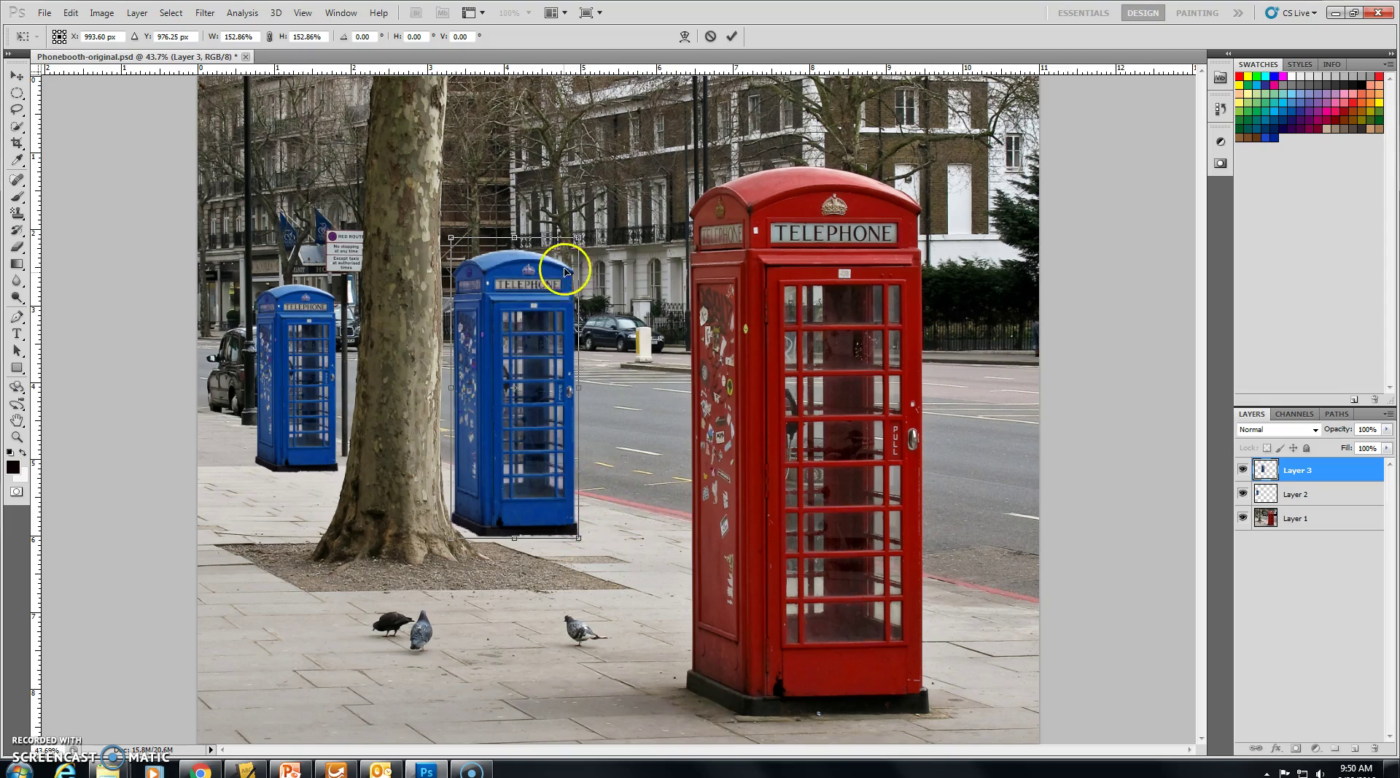
pyautogui.moveTo(578, 238); pyautogui.dragTo(574, 246)
pyautogui.moveTo(525, 334); pyautogui.dragTo(535, 353)
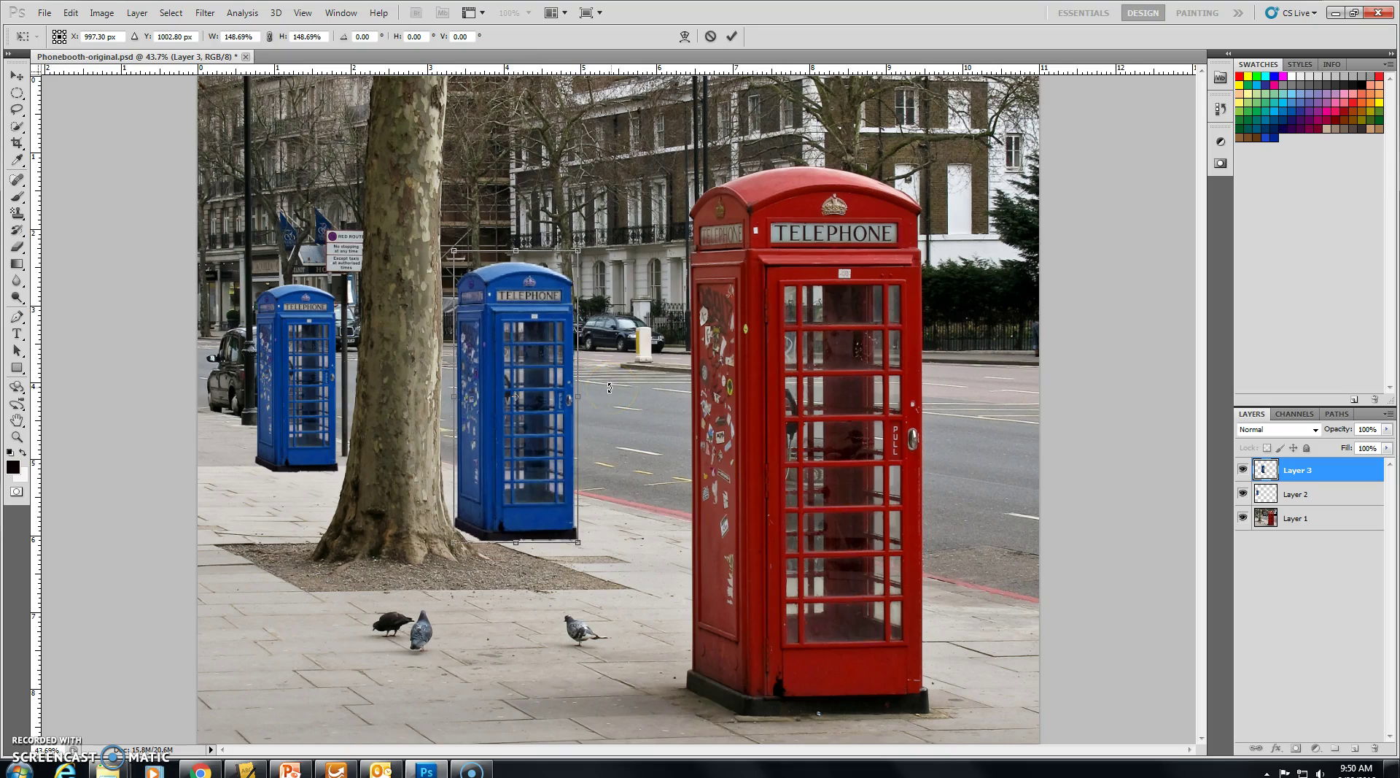
pyautogui.press('Return')
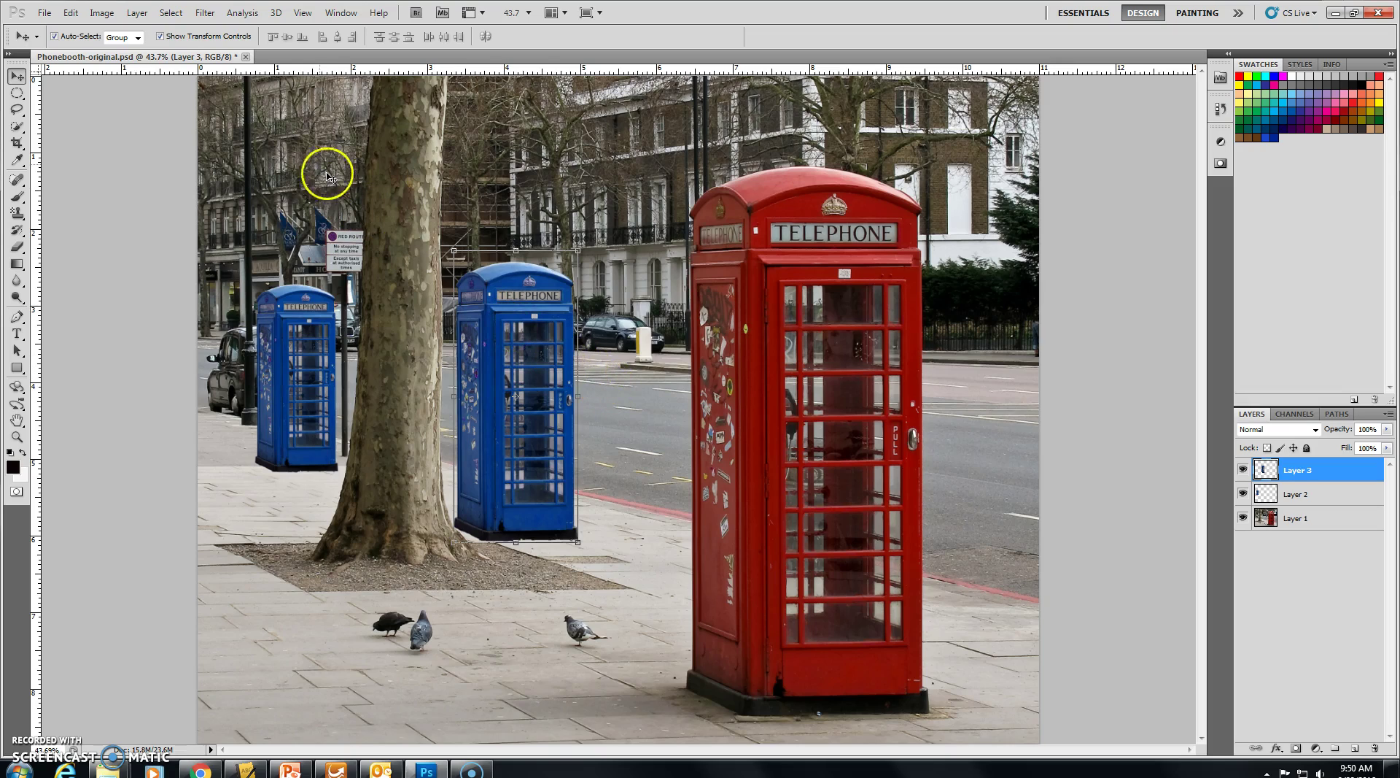
# - Recolour the Layer 3 booth copy green with a Hue/Saturation hue of -110
pyautogui.click(102, 13)
pyautogui.moveTo(129, 50)
pyautogui.click(193, 48)
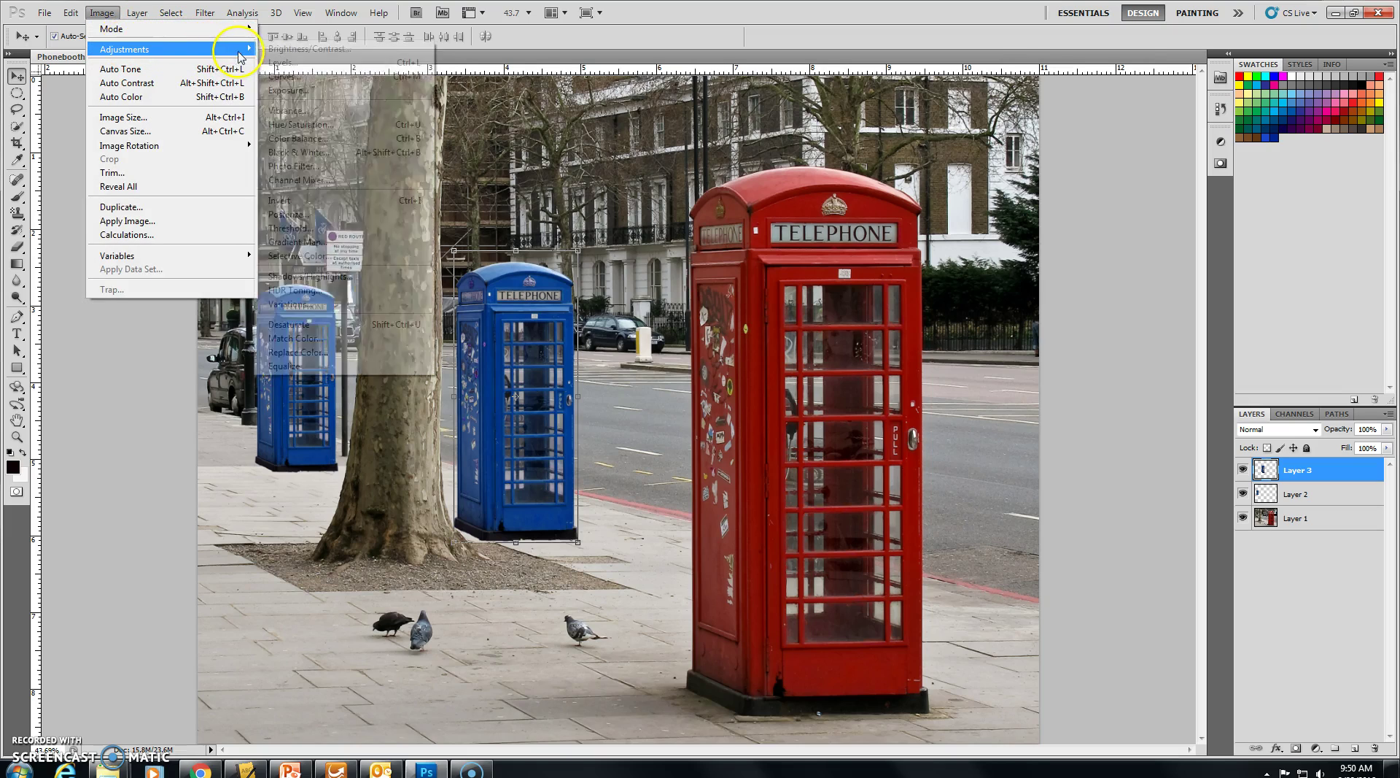
pyautogui.click(312, 126)
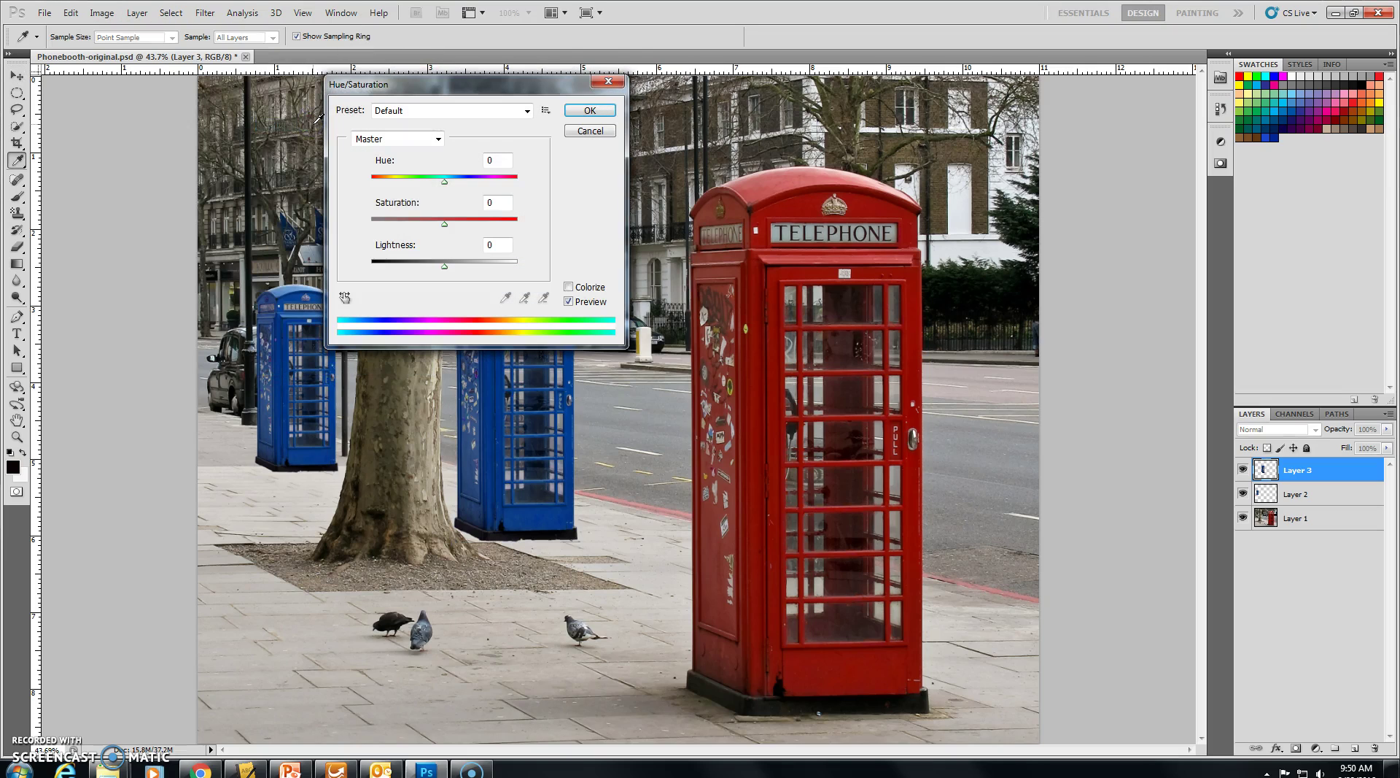
pyautogui.moveTo(419, 180); pyautogui.dragTo(449, 181)
pyautogui.click(474, 187)
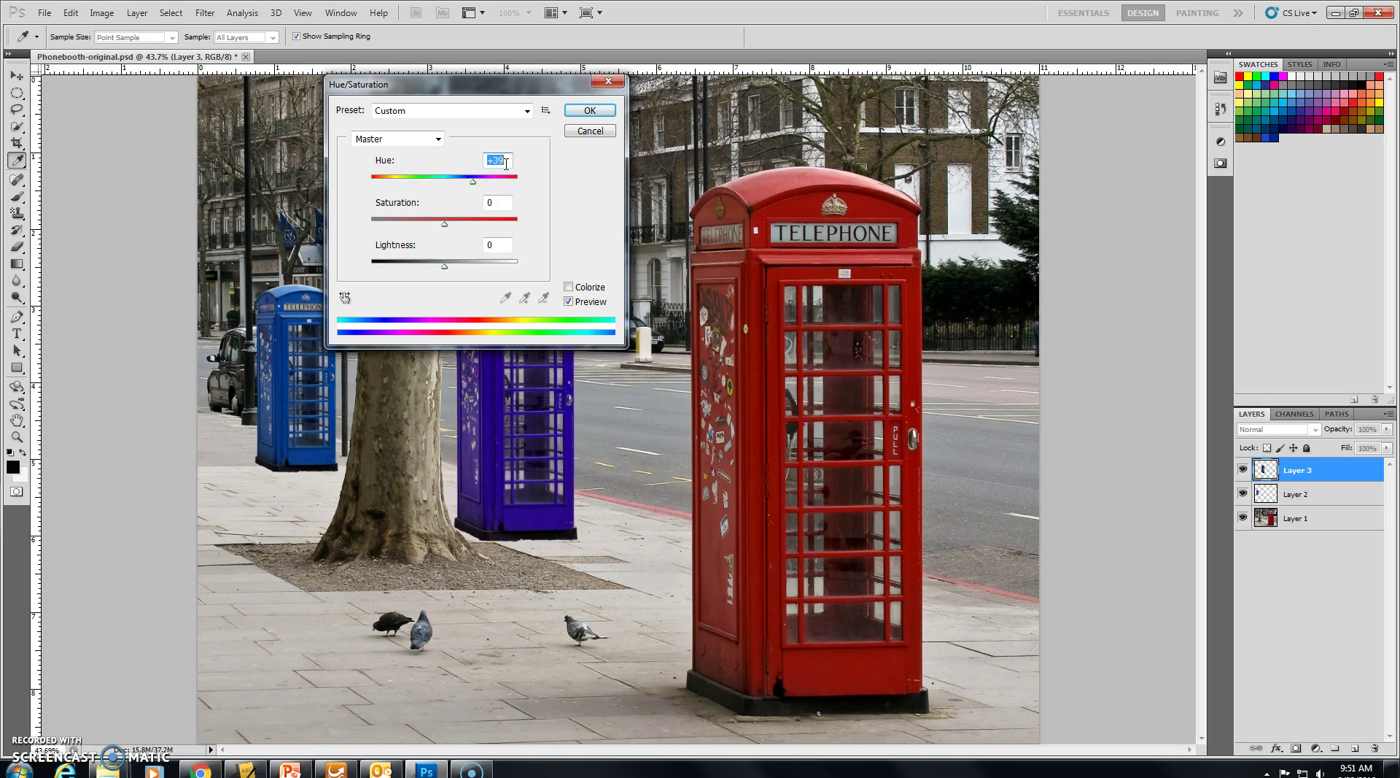
pyautogui.write('-110')
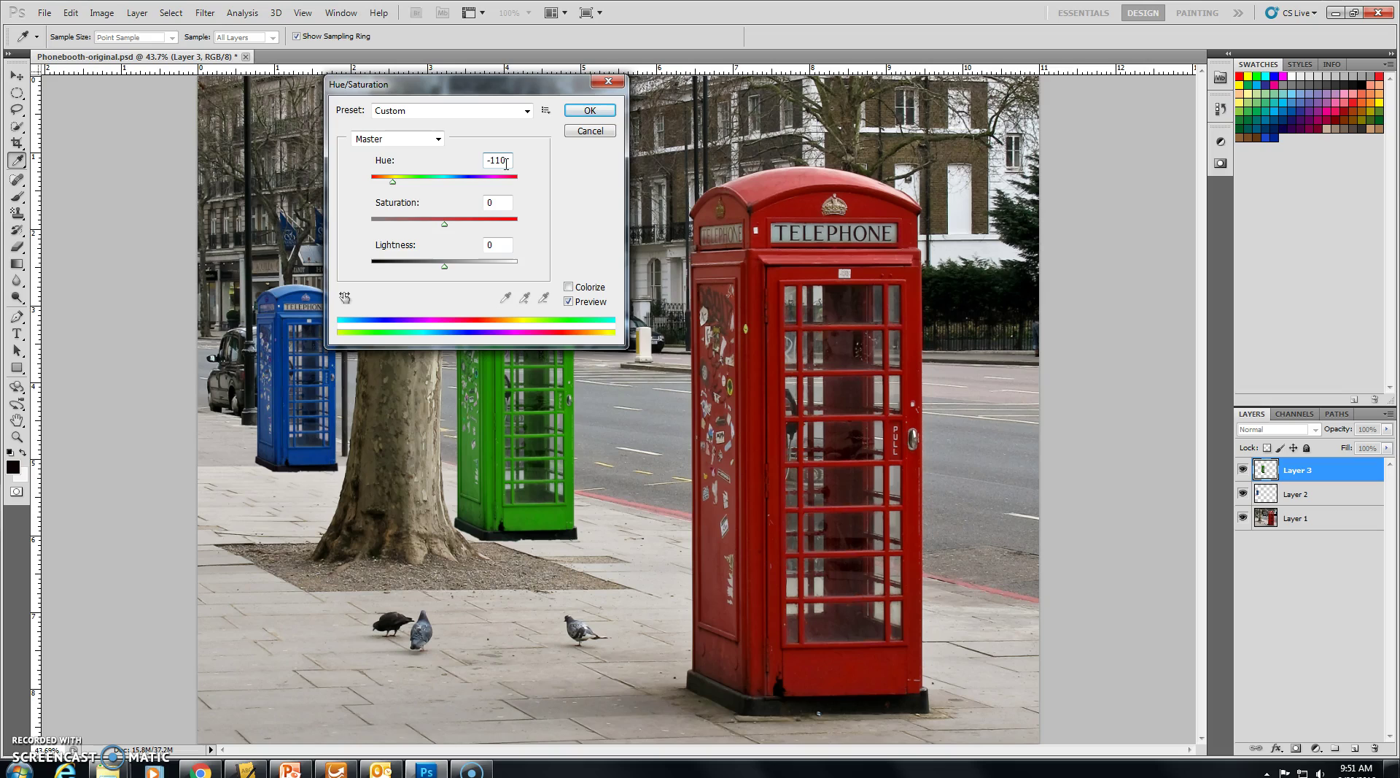
pyautogui.click(587, 111)
pyautogui.press('v')
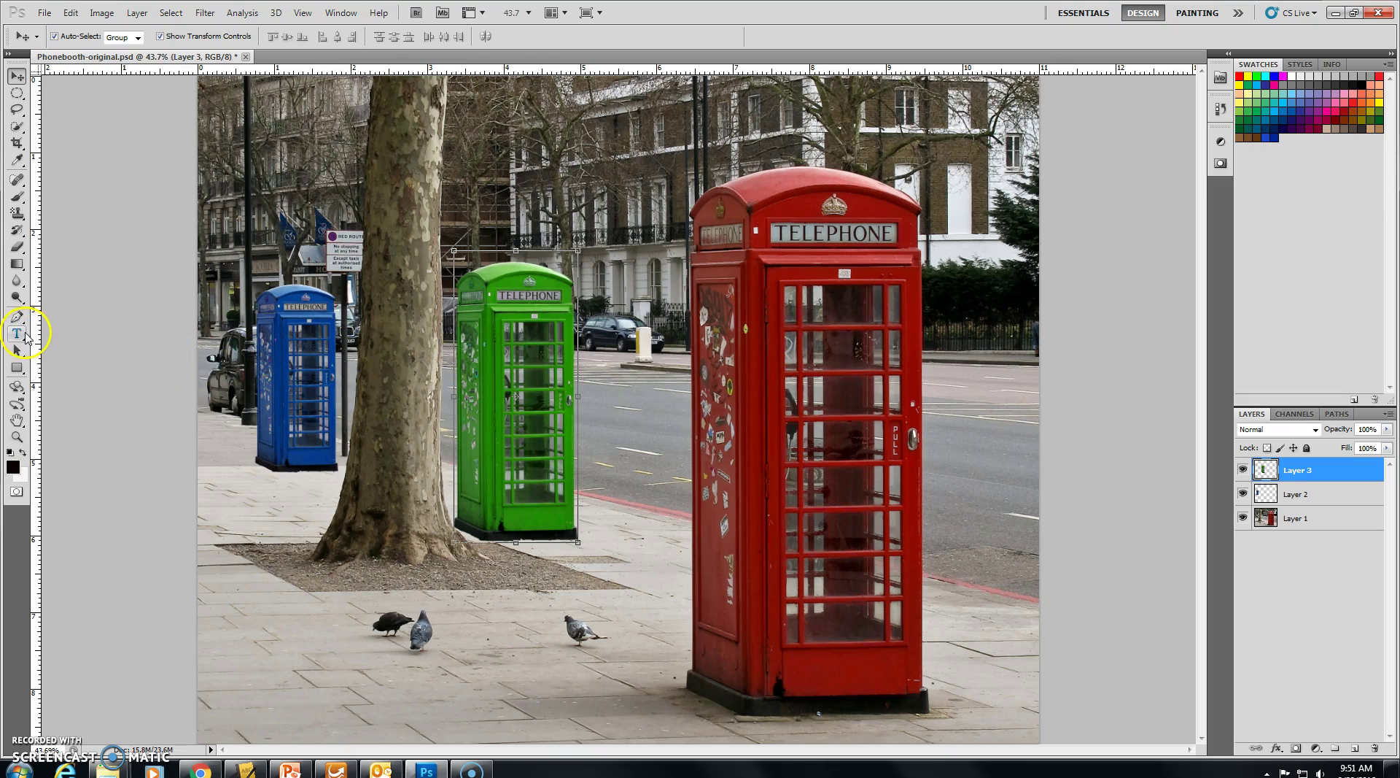
# - Set up the Type tool with white text at 60 pt
pyautogui.click(17, 333)
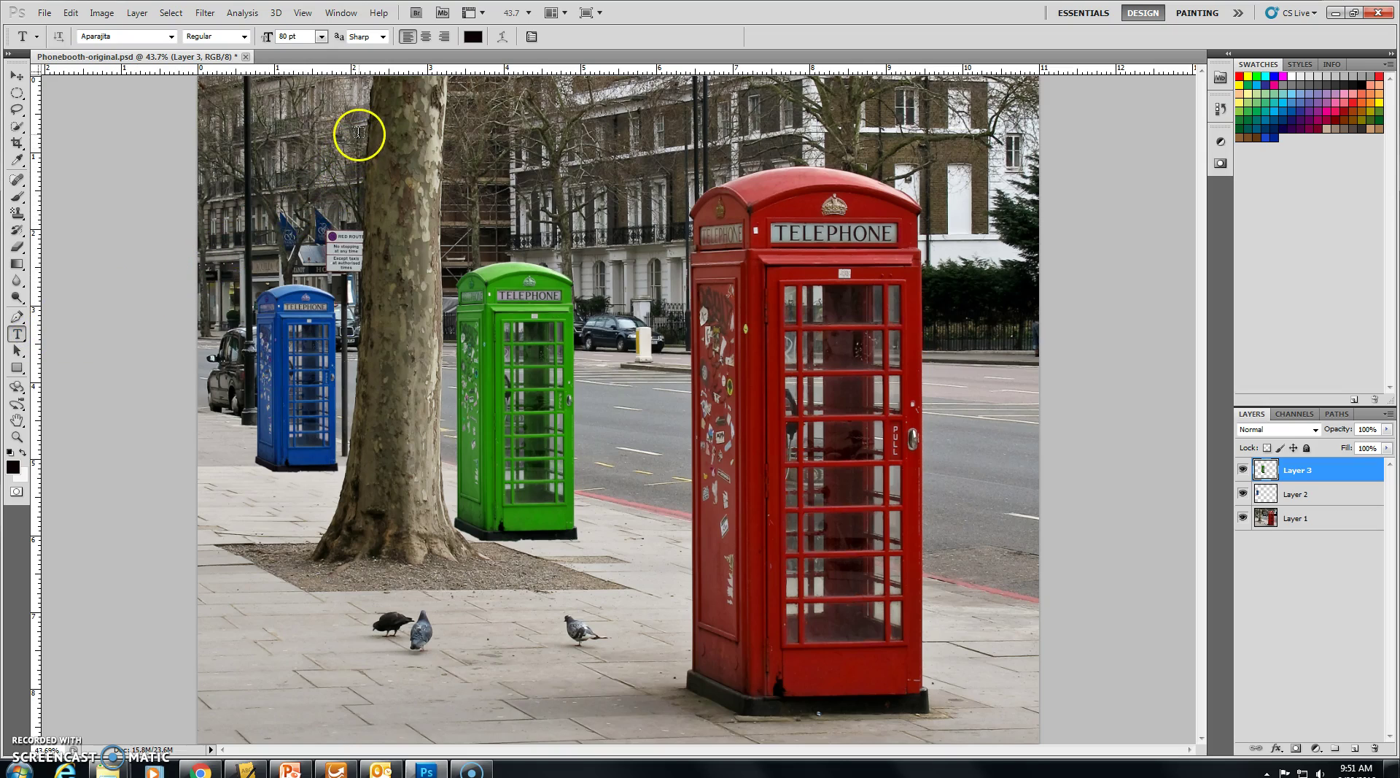
pyautogui.click(474, 38)
pyautogui.click(383, 148)
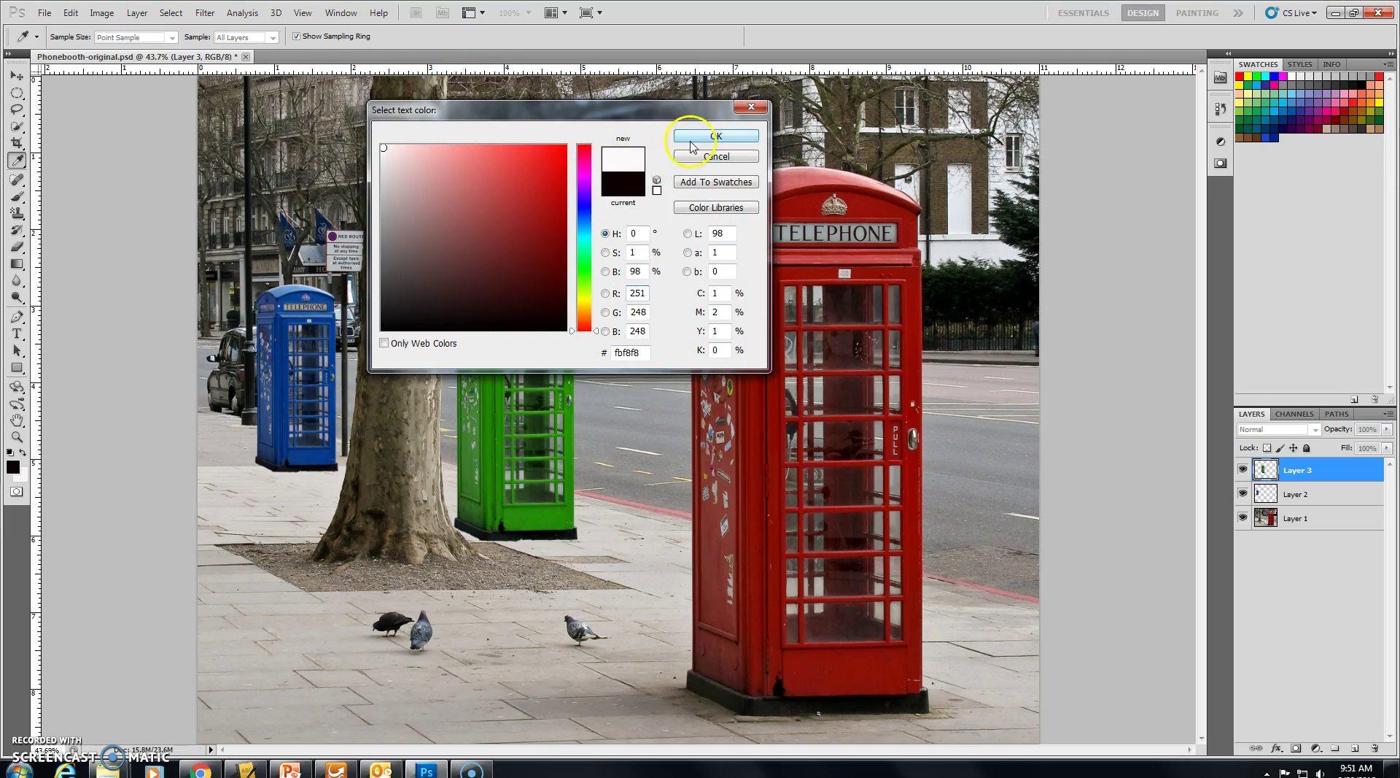
pyautogui.click(691, 146)
pyautogui.click(321, 37)
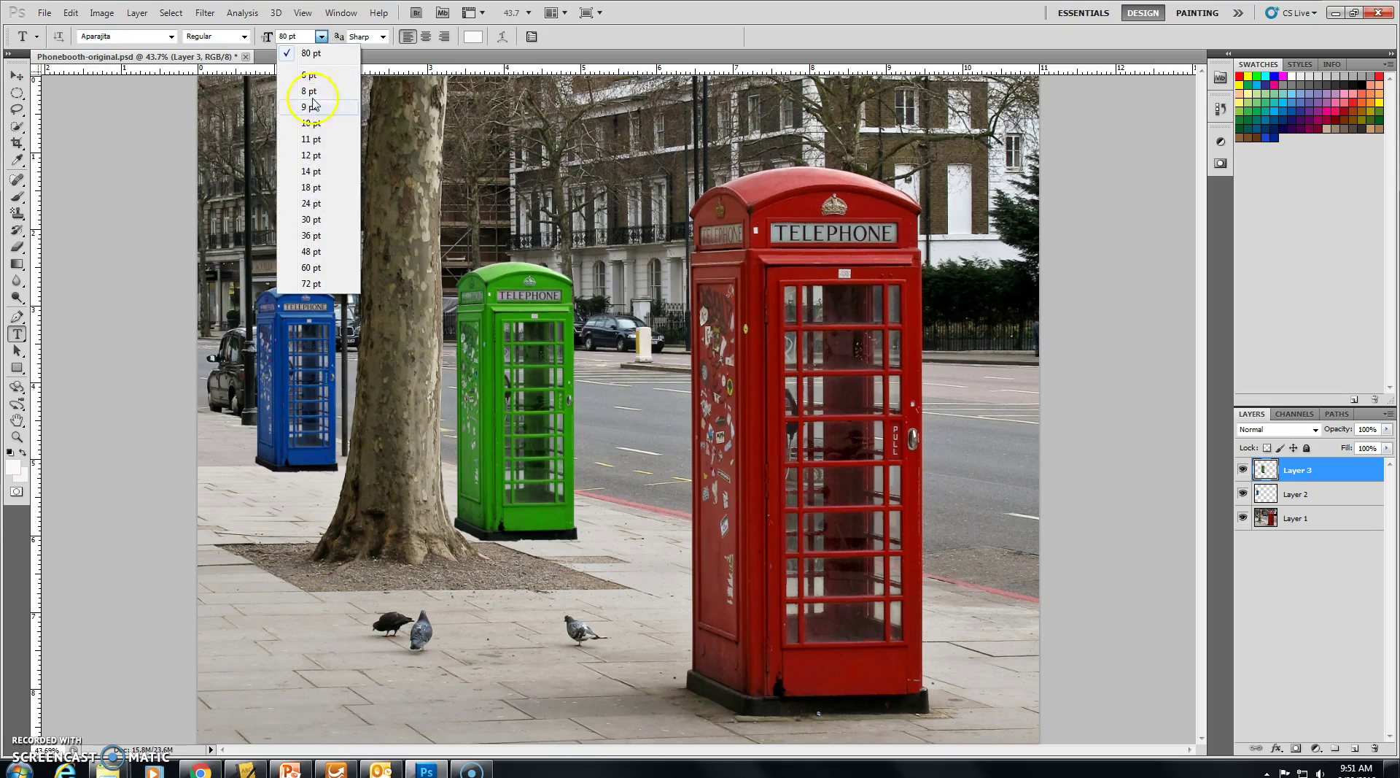
pyautogui.click(311, 267)
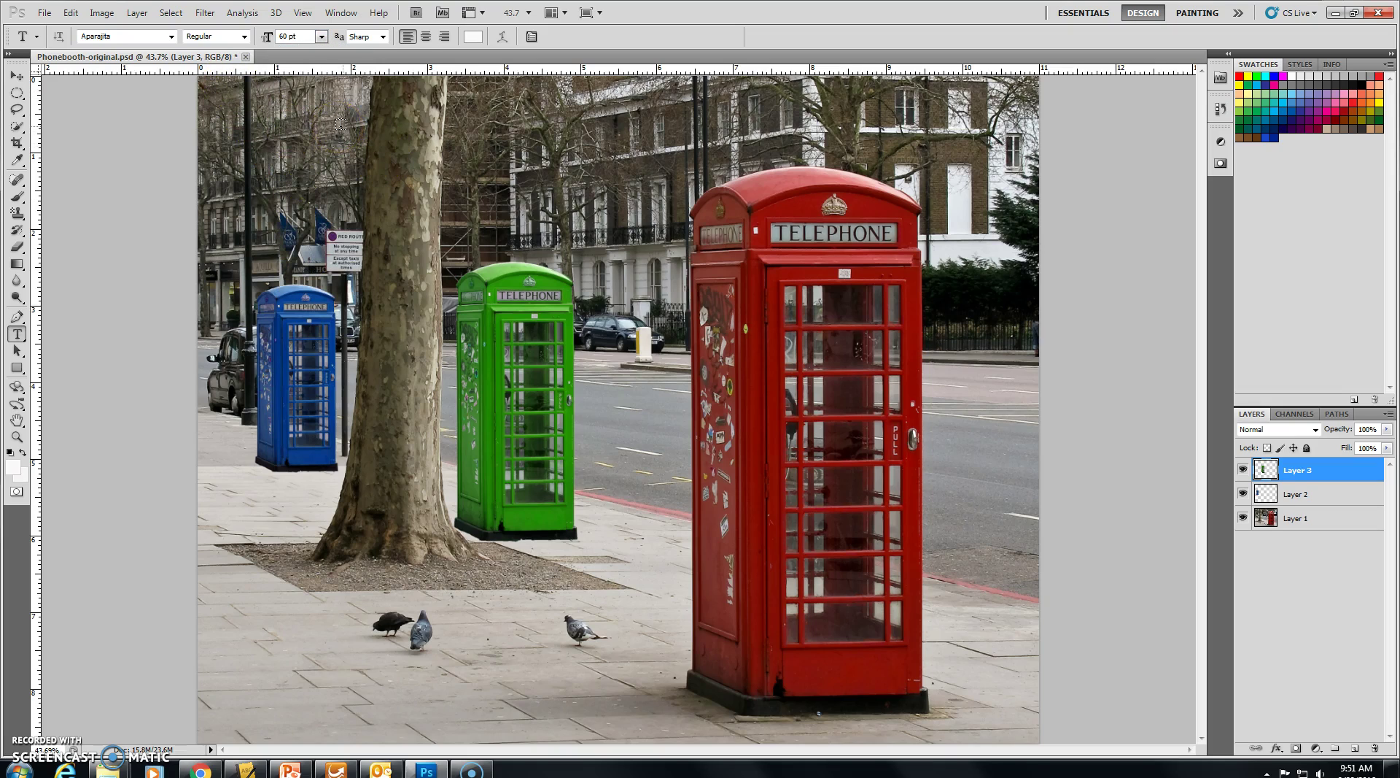
# - Type the person's full name as a title near the top of the photo and commit it
pyautogui.click(404, 132)
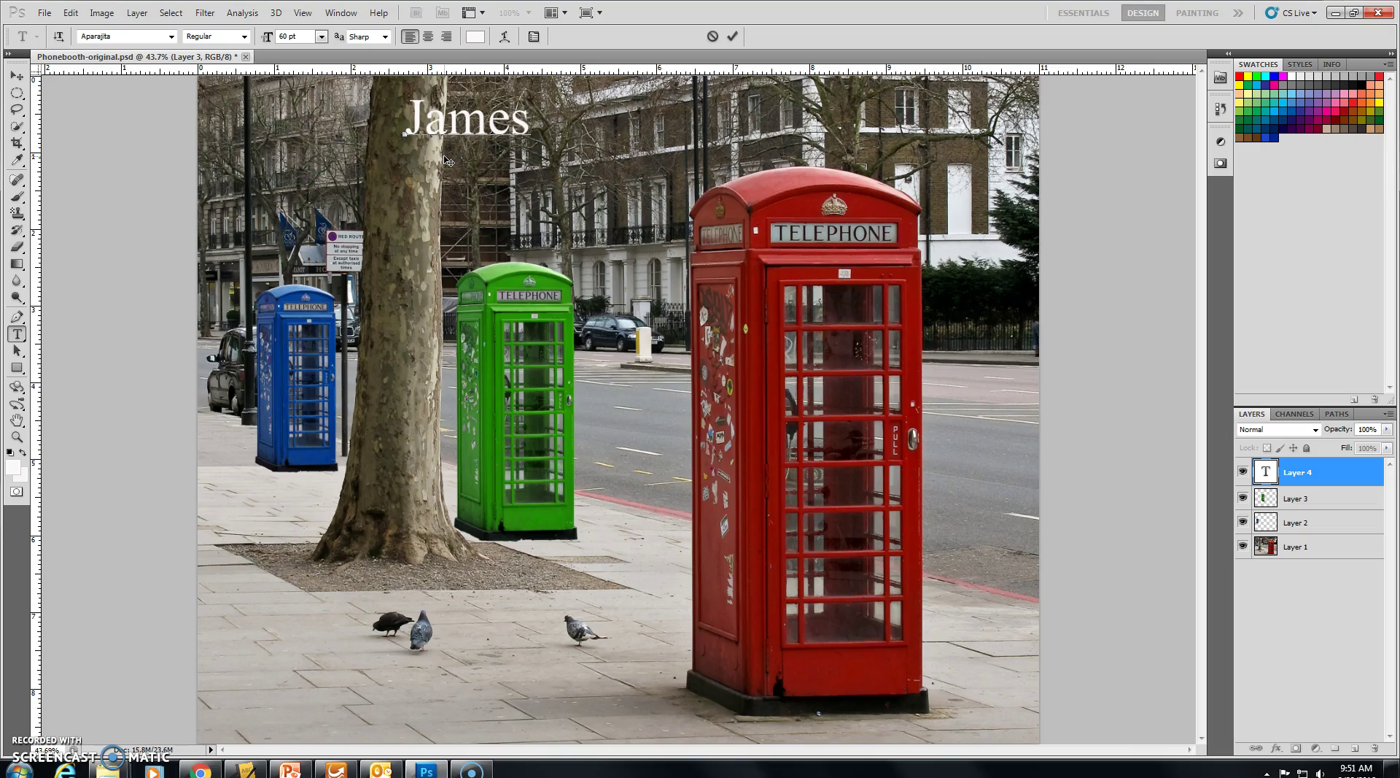
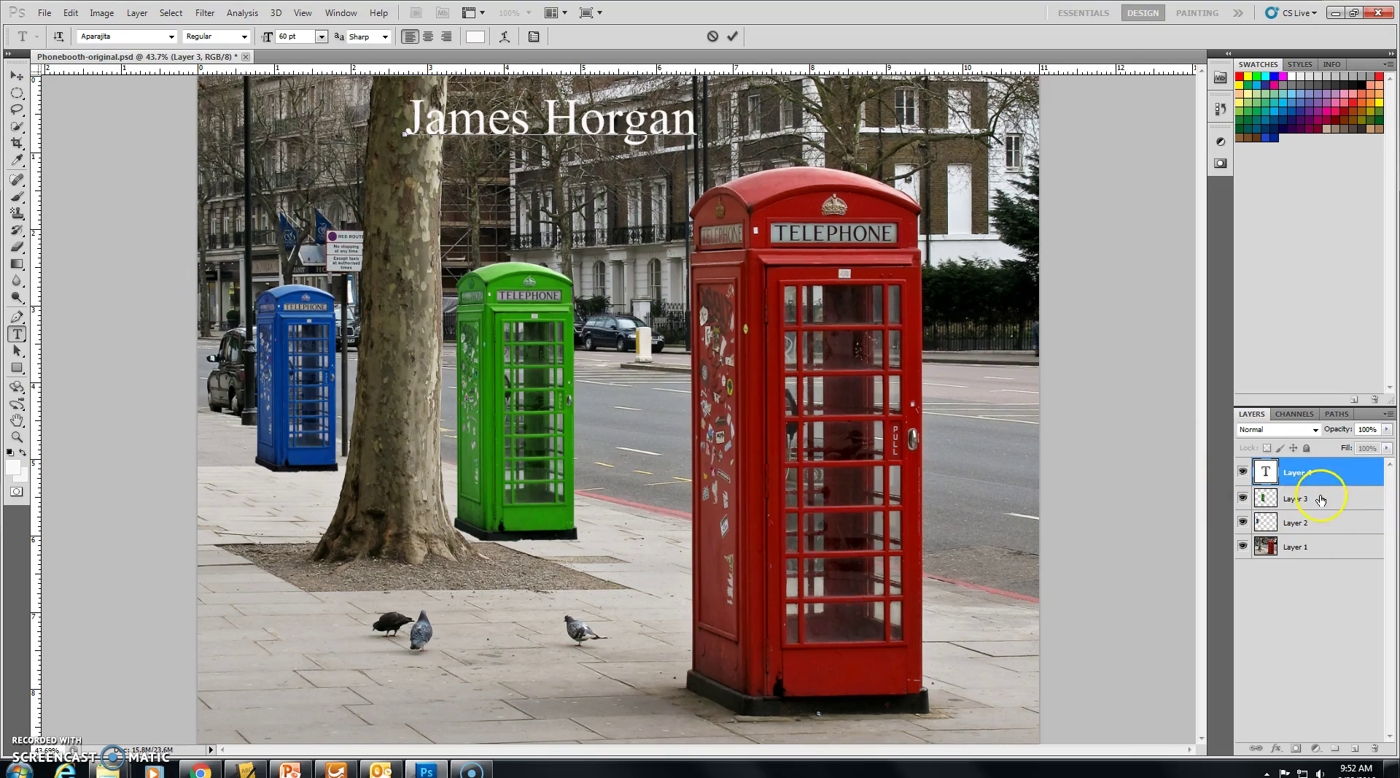
pyautogui.click(1316, 498)
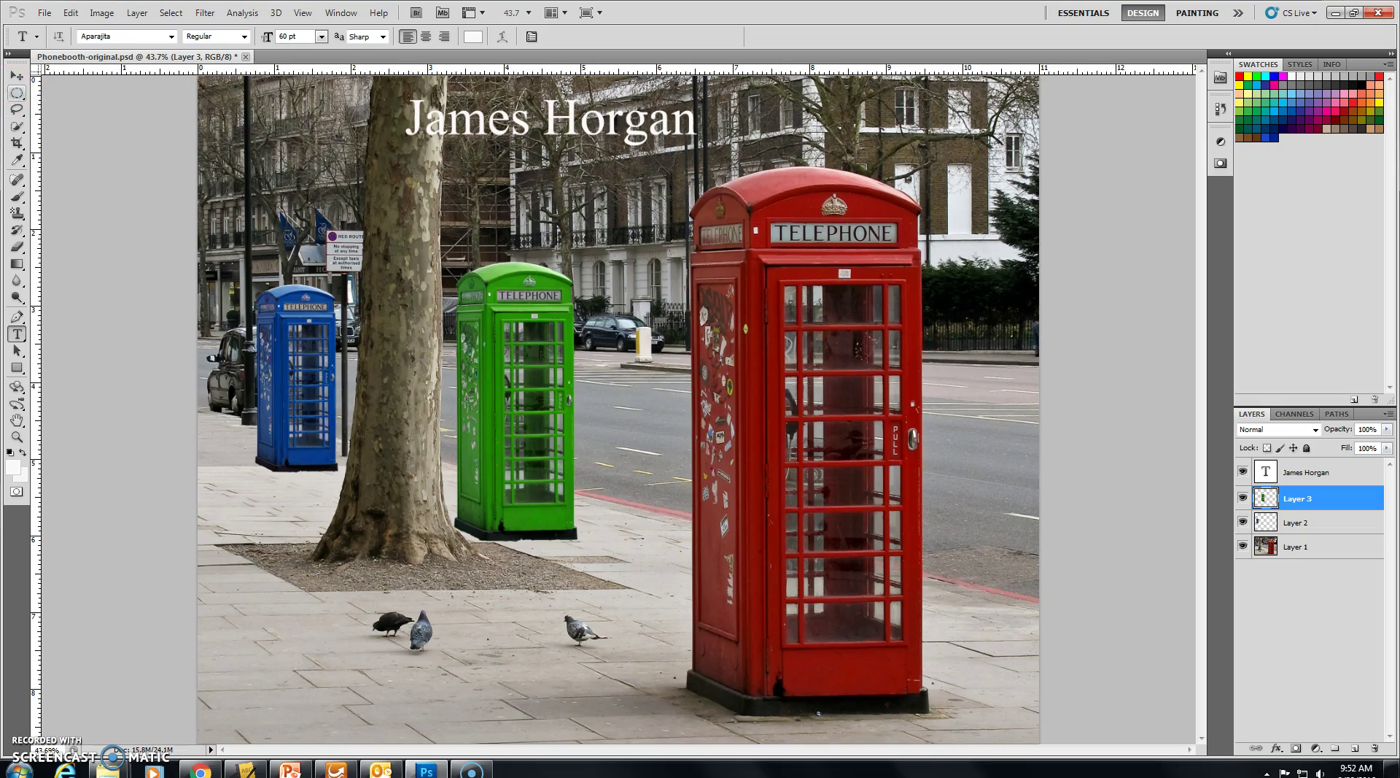
# - Shift the name title slightly right and down to centre it over the photo
pyautogui.press('v')
pyautogui.moveTo(452, 130); pyautogui.dragTo(507, 143)
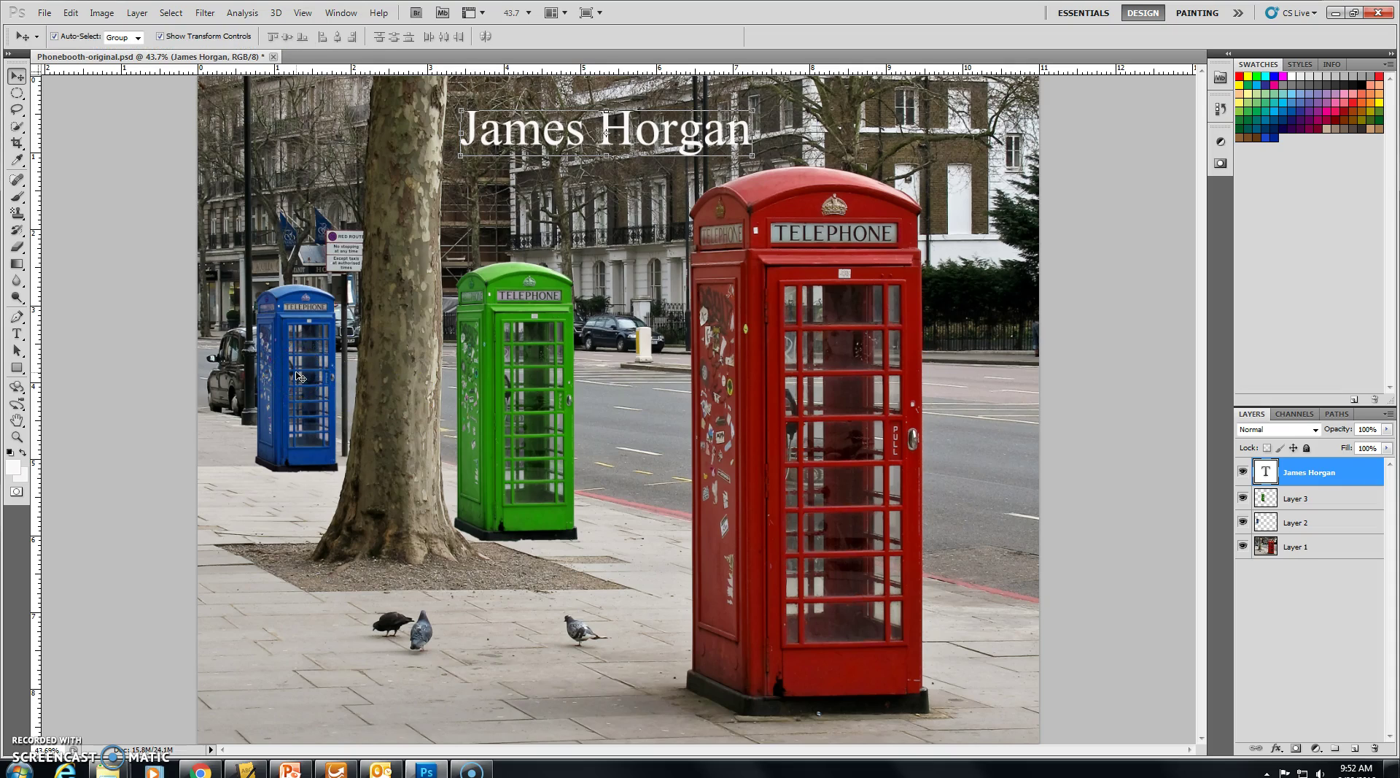
pyautogui.click(241, 365)
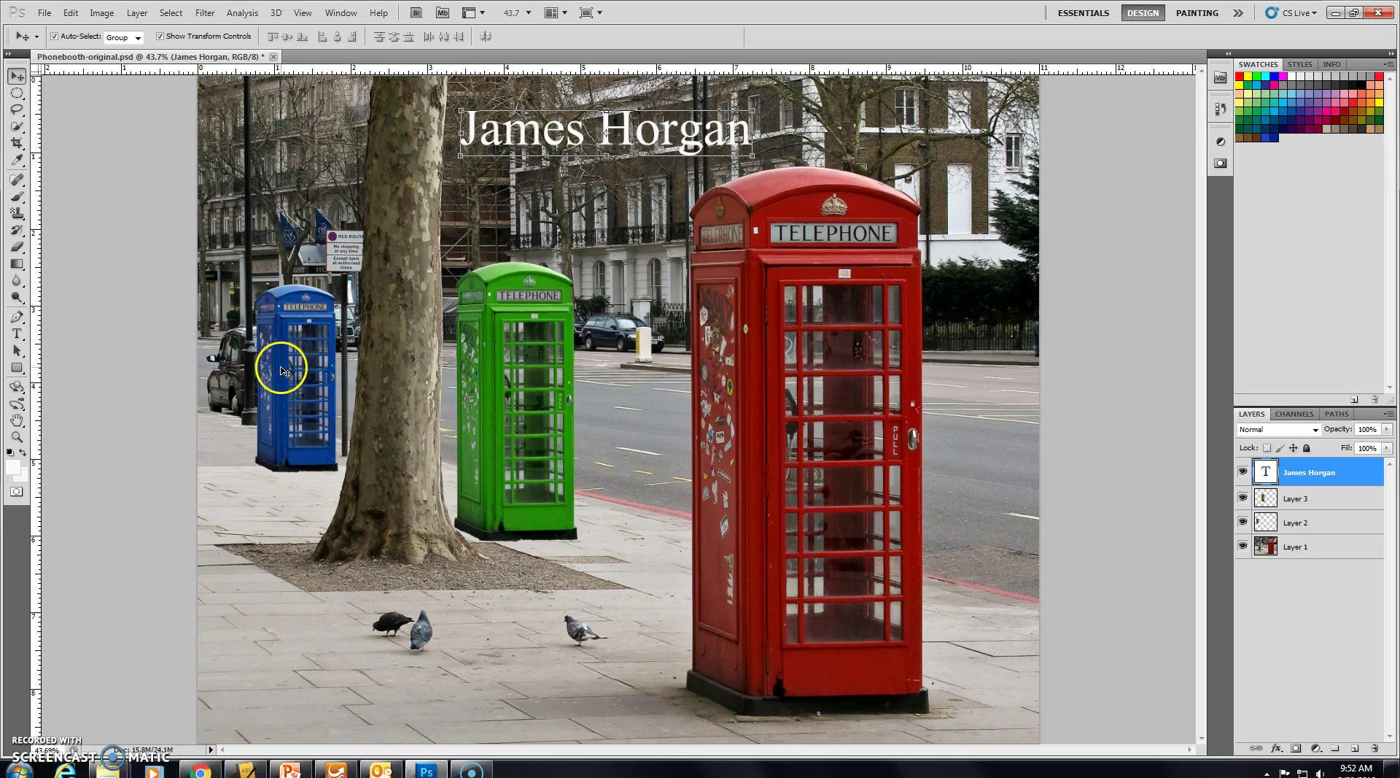